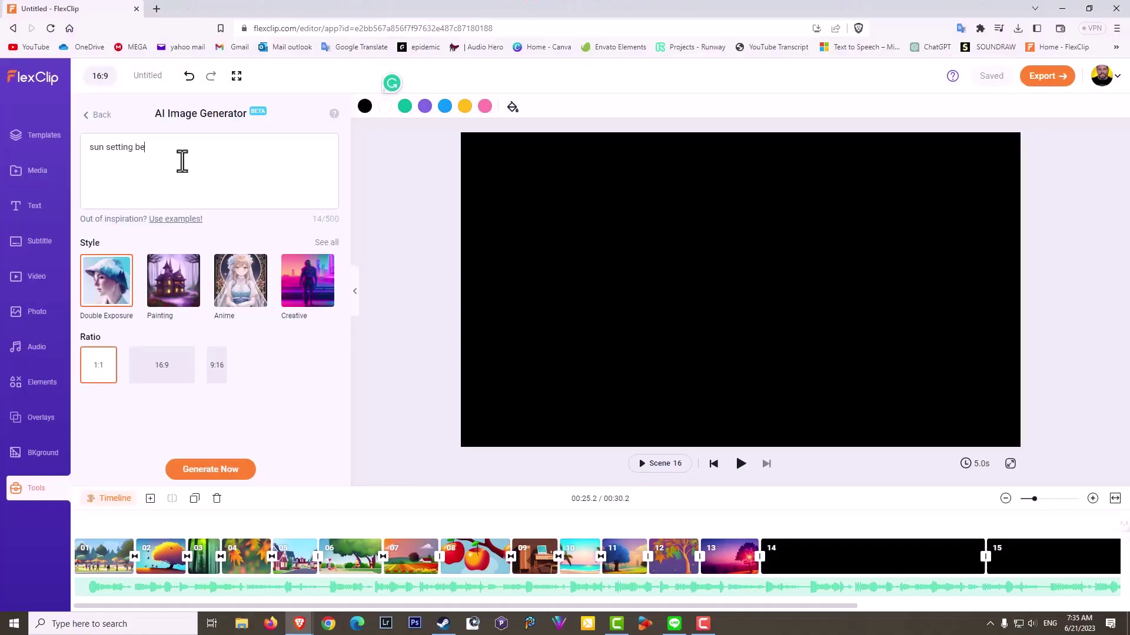
Finish the sun-setting-behind-high-hills prompt, then generate and regenerate Creative-style images
text(gh hills)
click(303, 281)
click(207, 469)
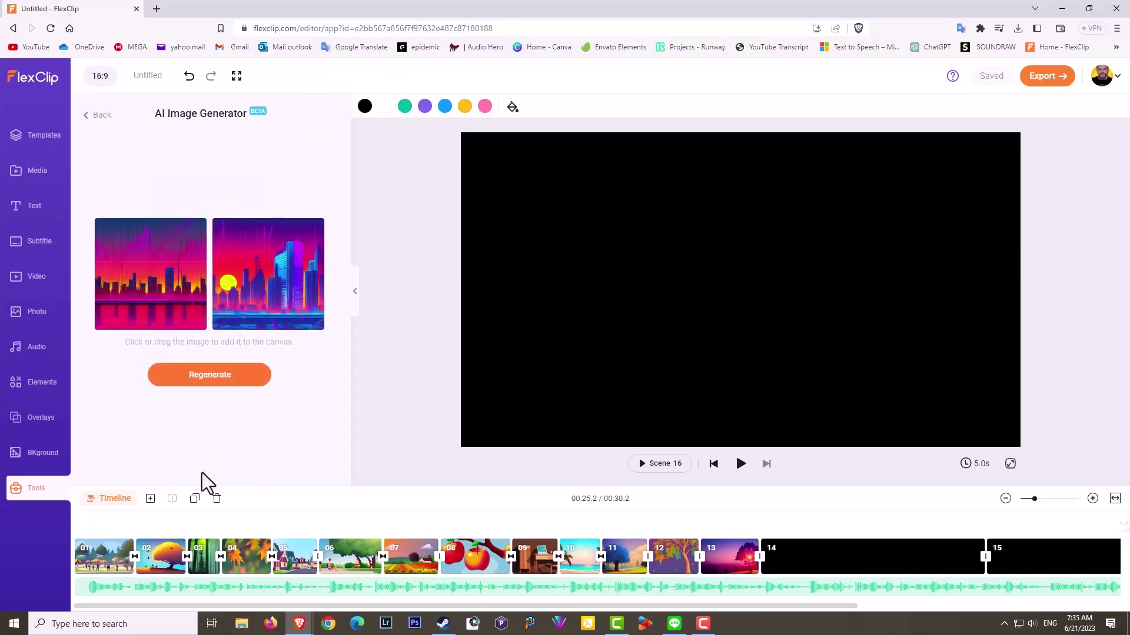
click(210, 376)
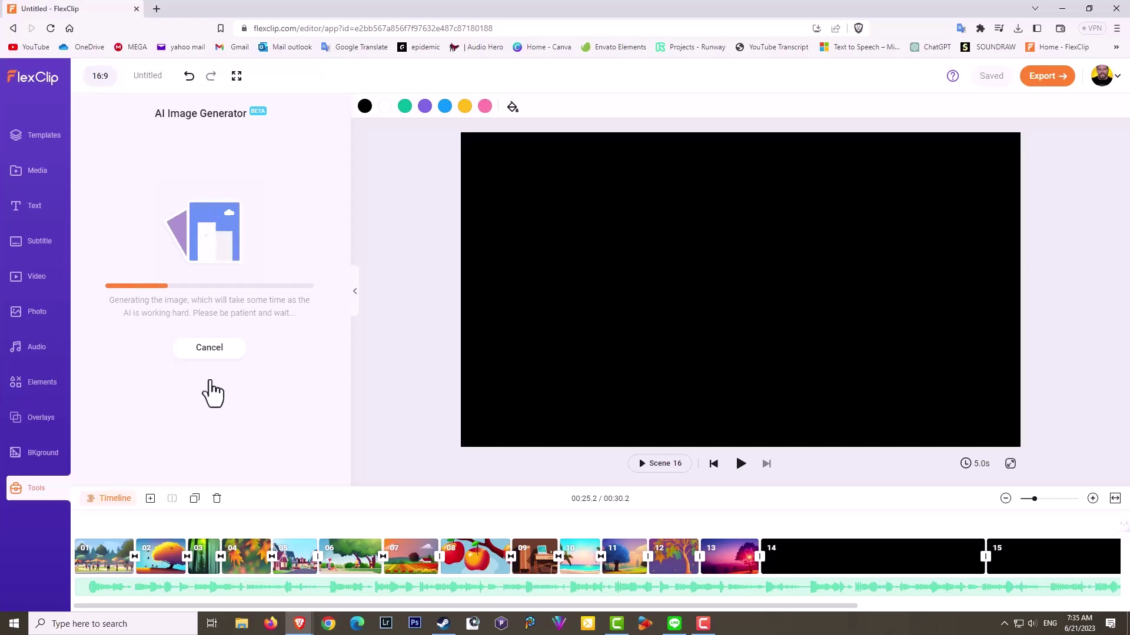
mouse_move(264, 304)
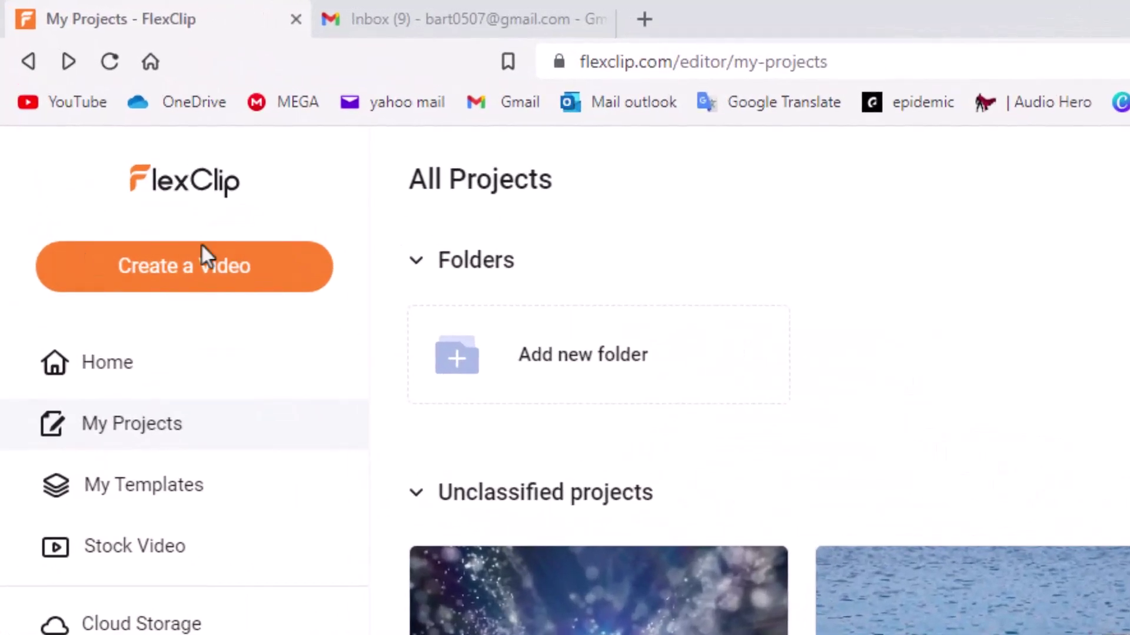
Create a new 16:9 Timeline Mode video and dismiss the Import Media dialog
click(200, 246)
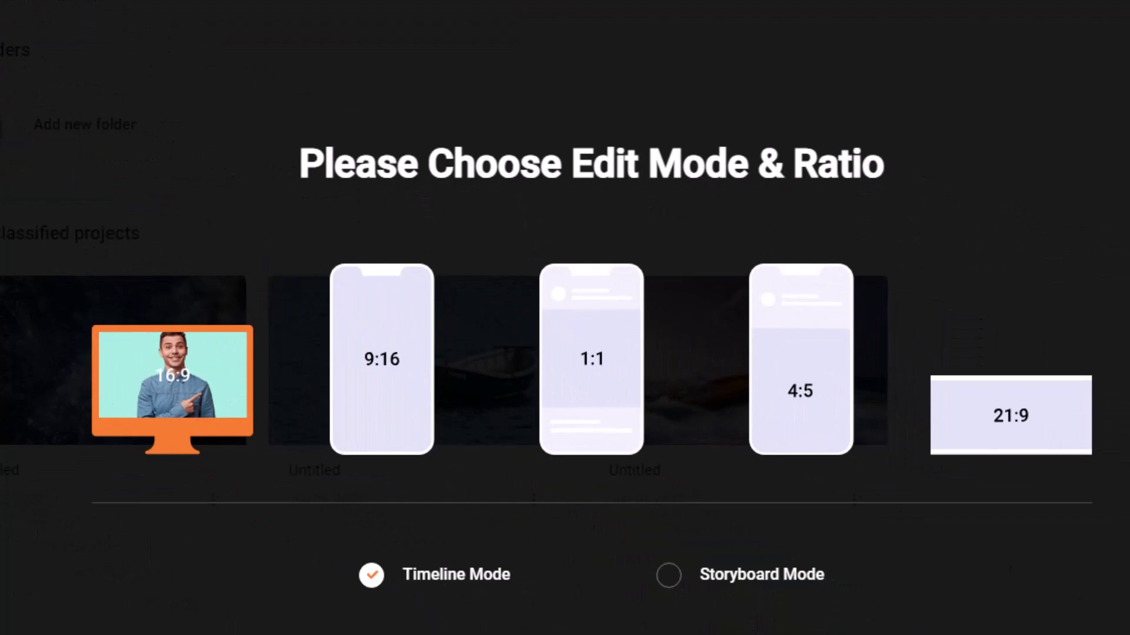
click(563, 509)
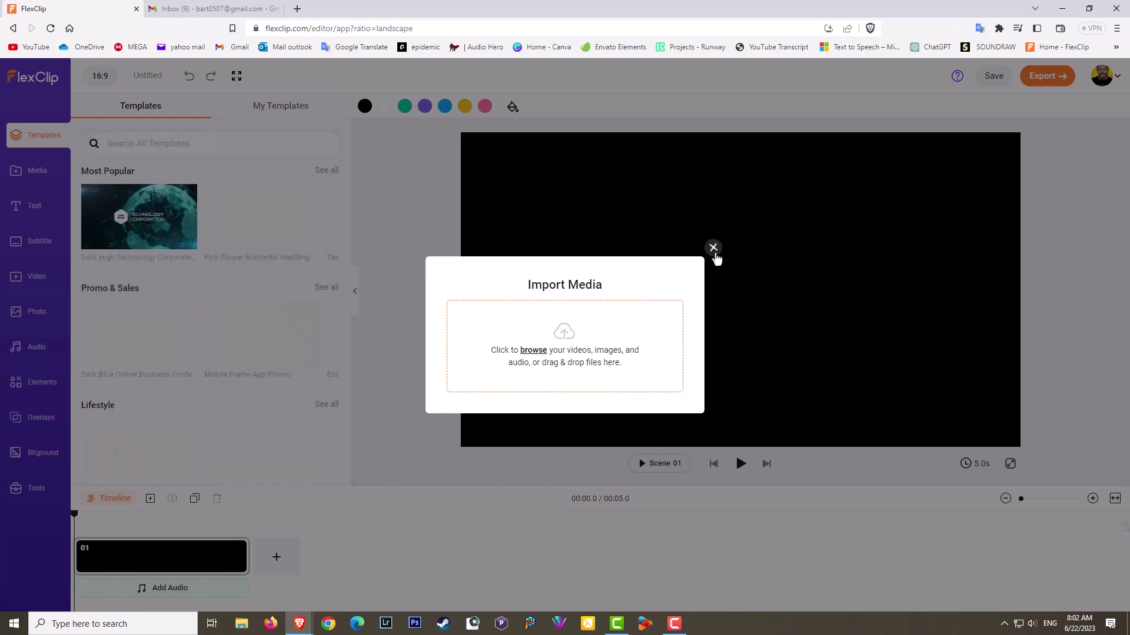
click(713, 250)
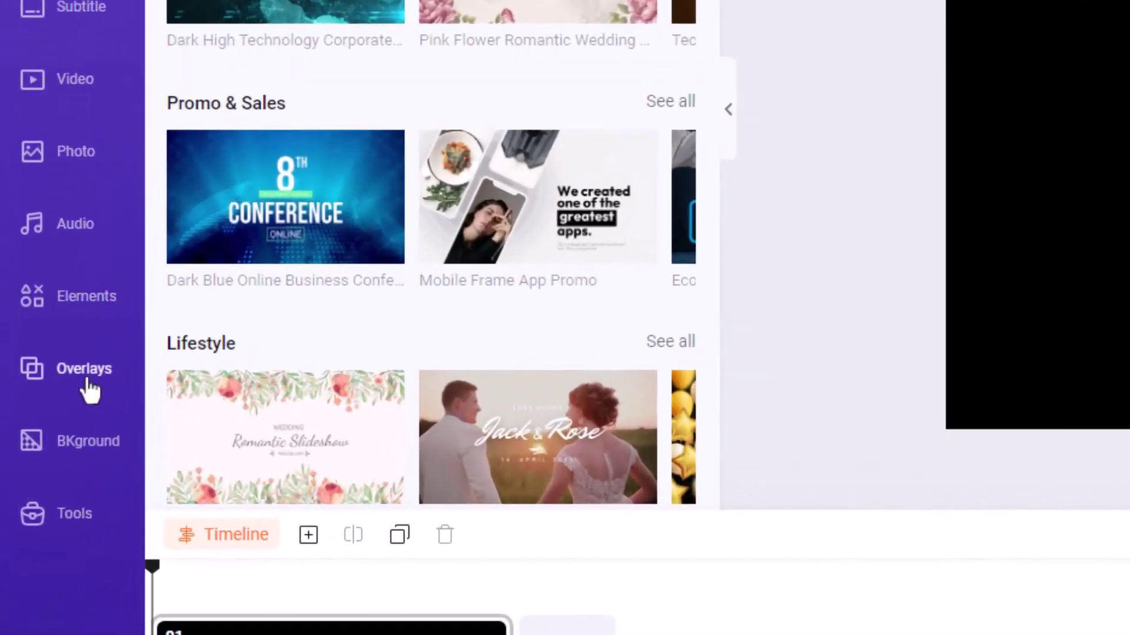
Browse the full Effect Overlays list, then return to the categories and scroll to Big Title Overlays
click(41, 419)
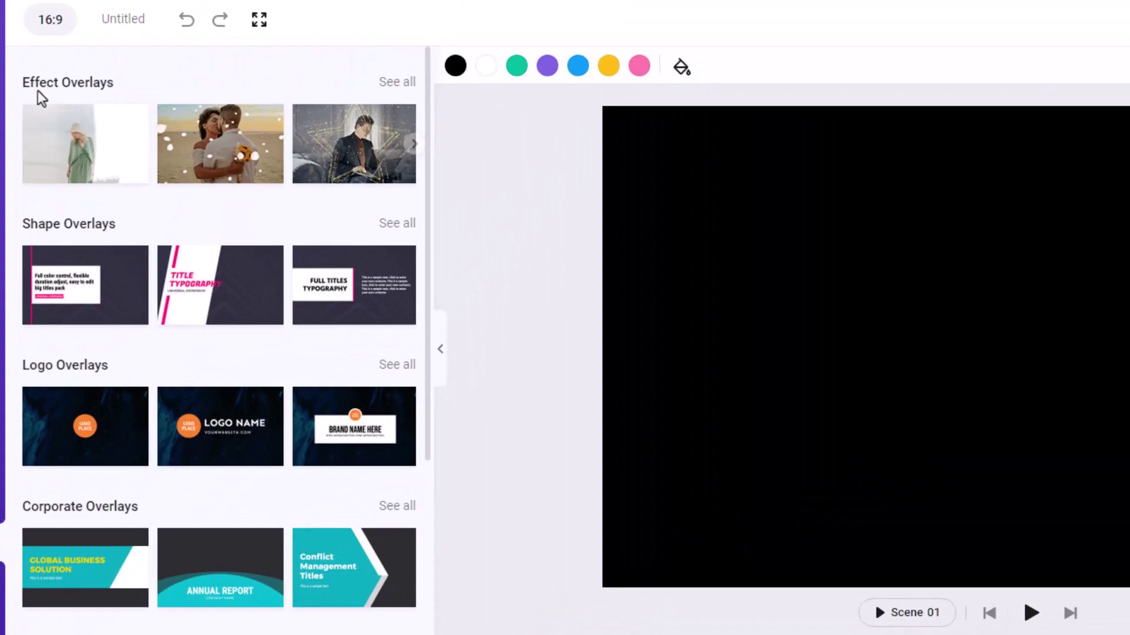
click(386, 94)
scroll(277, 259, down, 10)
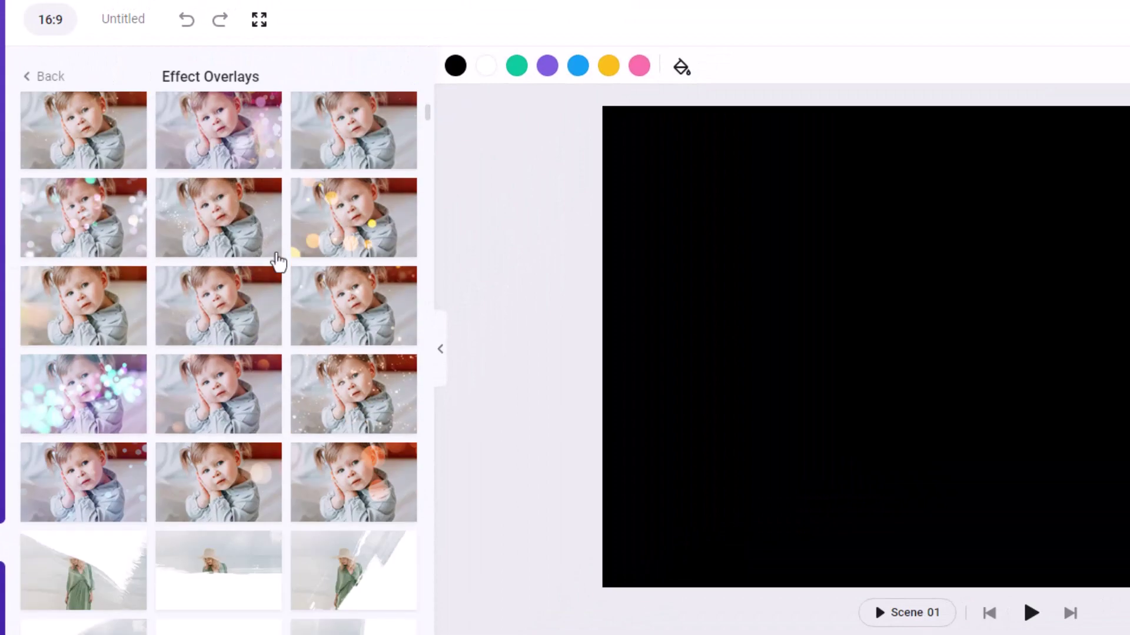
scroll(276, 262, down, 15)
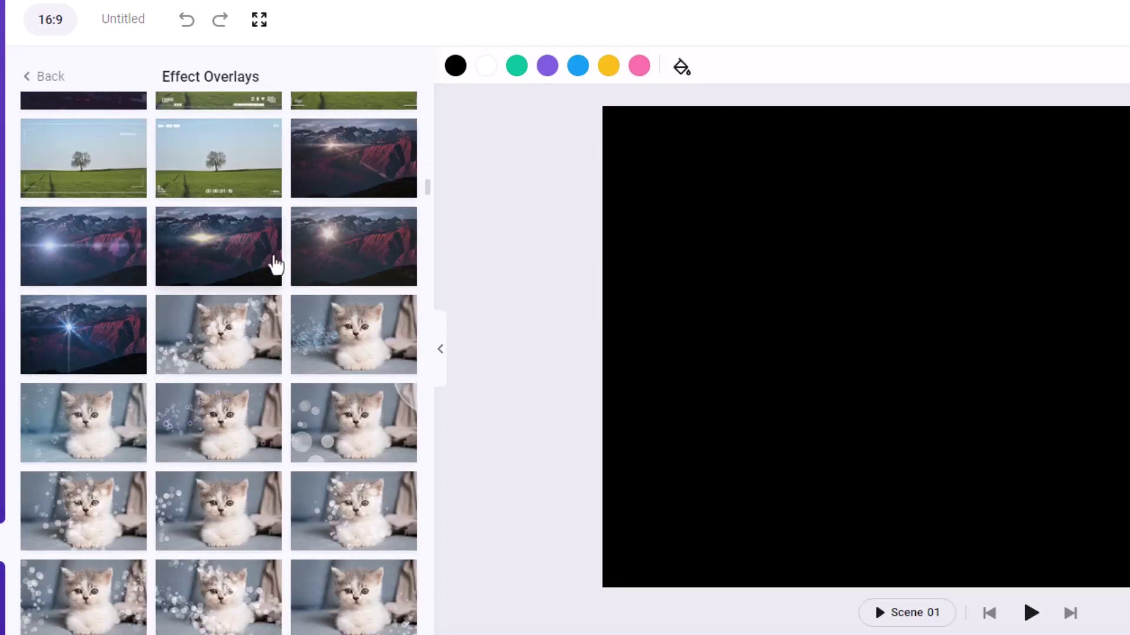
scroll(271, 270, down, 15)
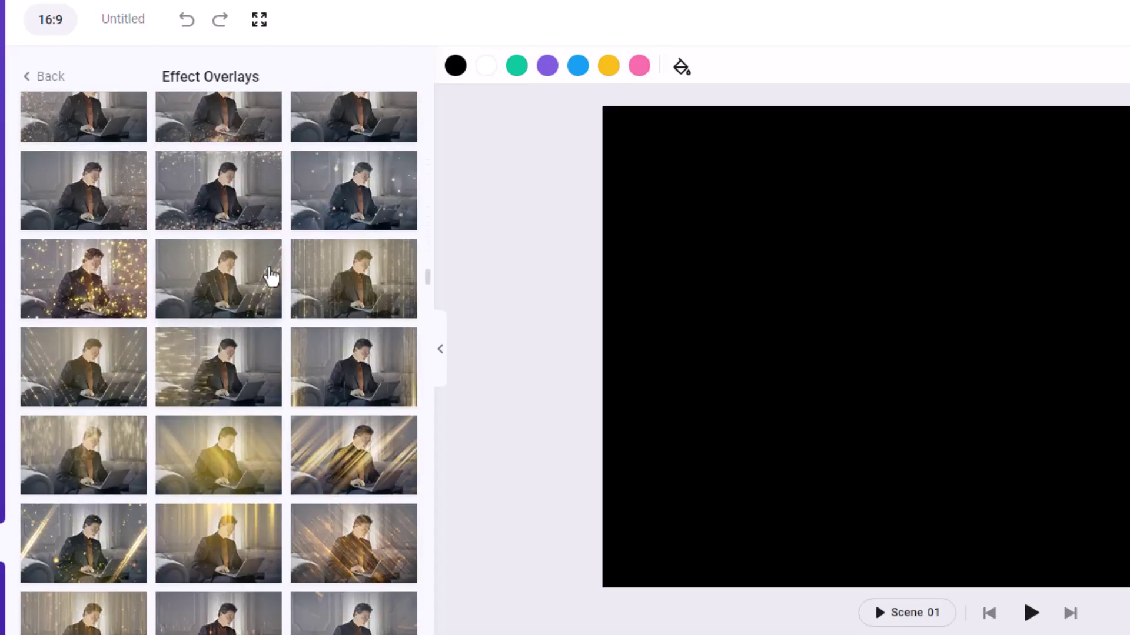
scroll(271, 278, down, 5)
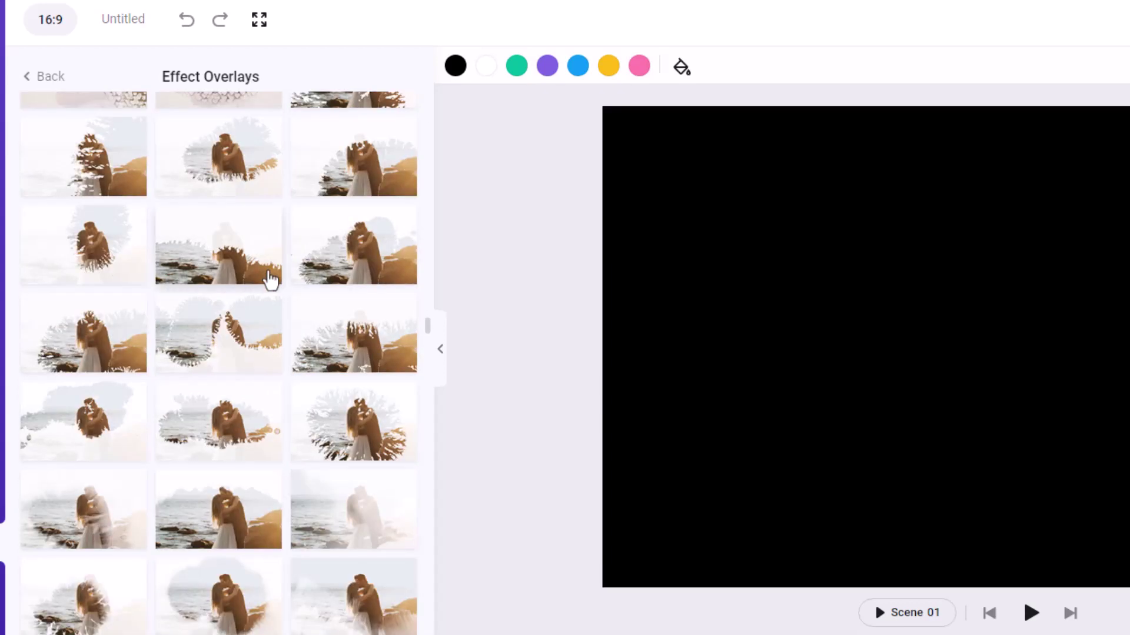
click(50, 82)
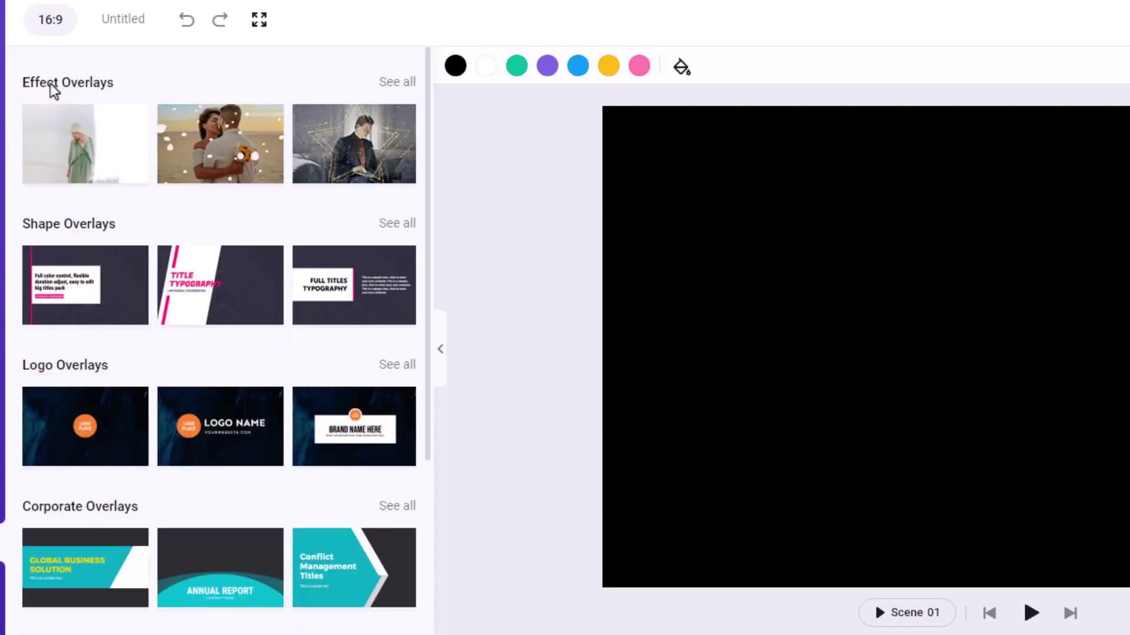
scroll(156, 424, down, 6)
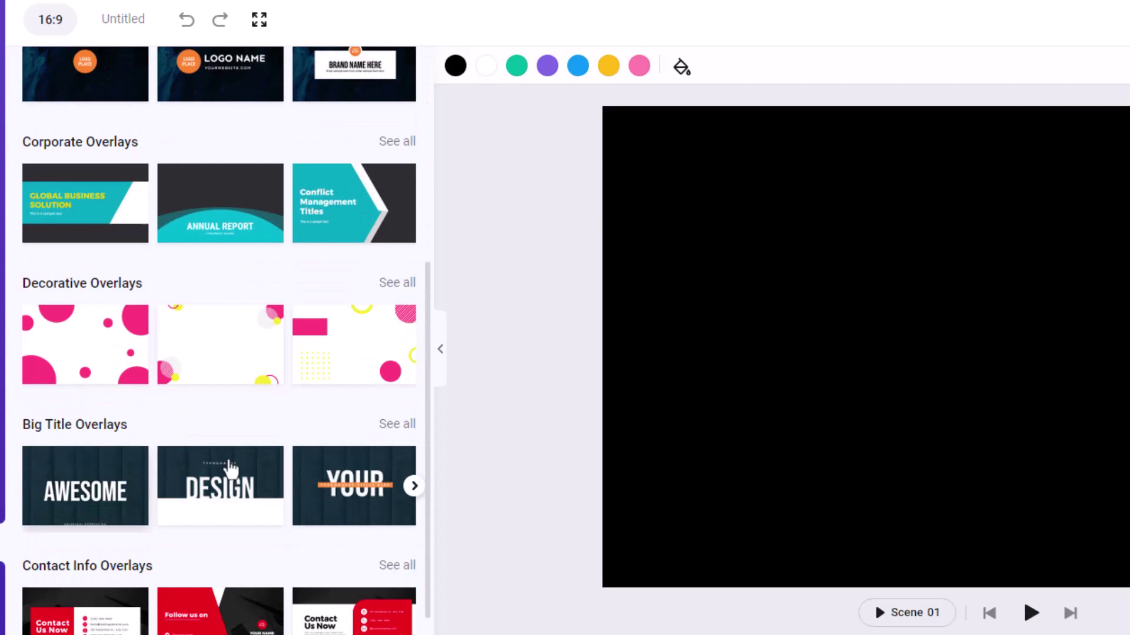
Add the AWESOME big-title overlay to the scene and change its headline to GRIPPS
click(396, 425)
scroll(235, 497, down, 3)
scroll(235, 499, up, 3)
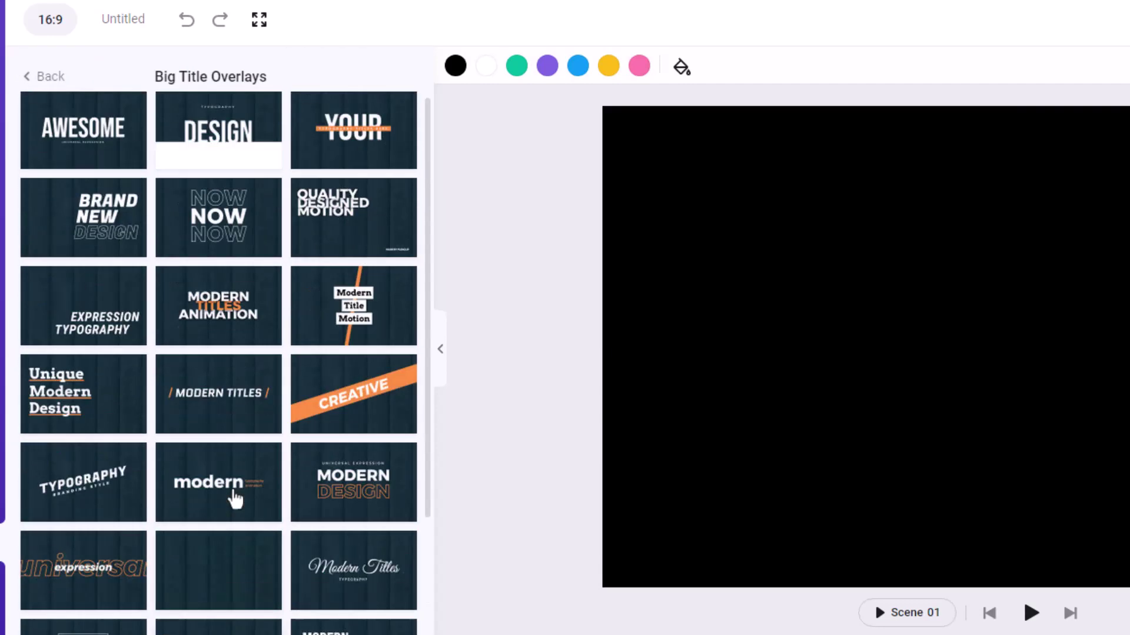
click(56, 150)
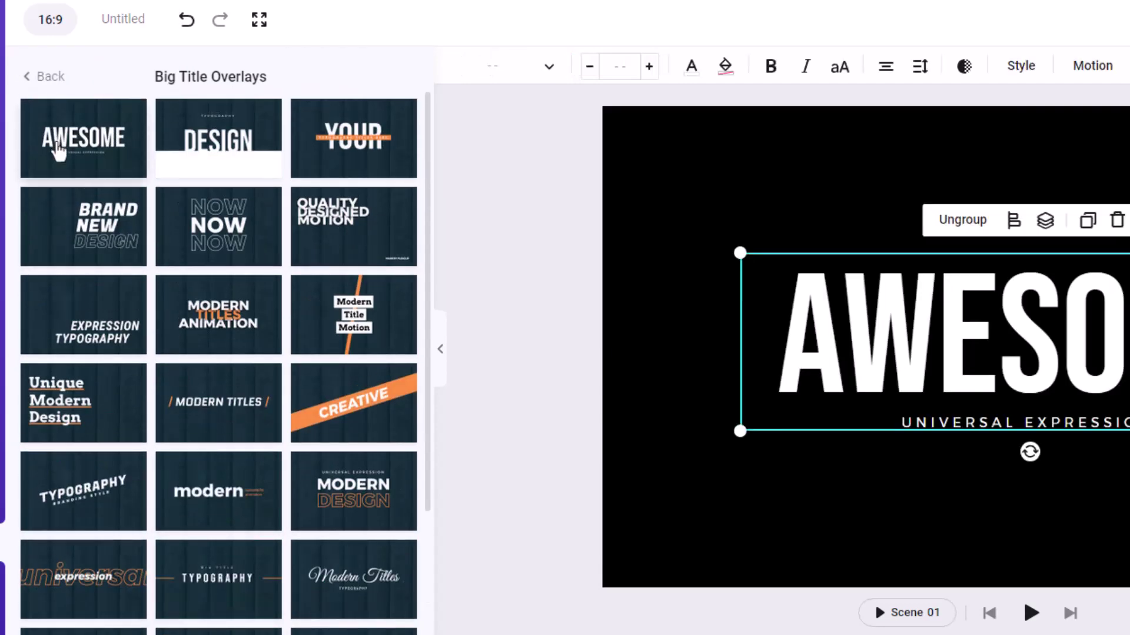
double_click(1034, 383)
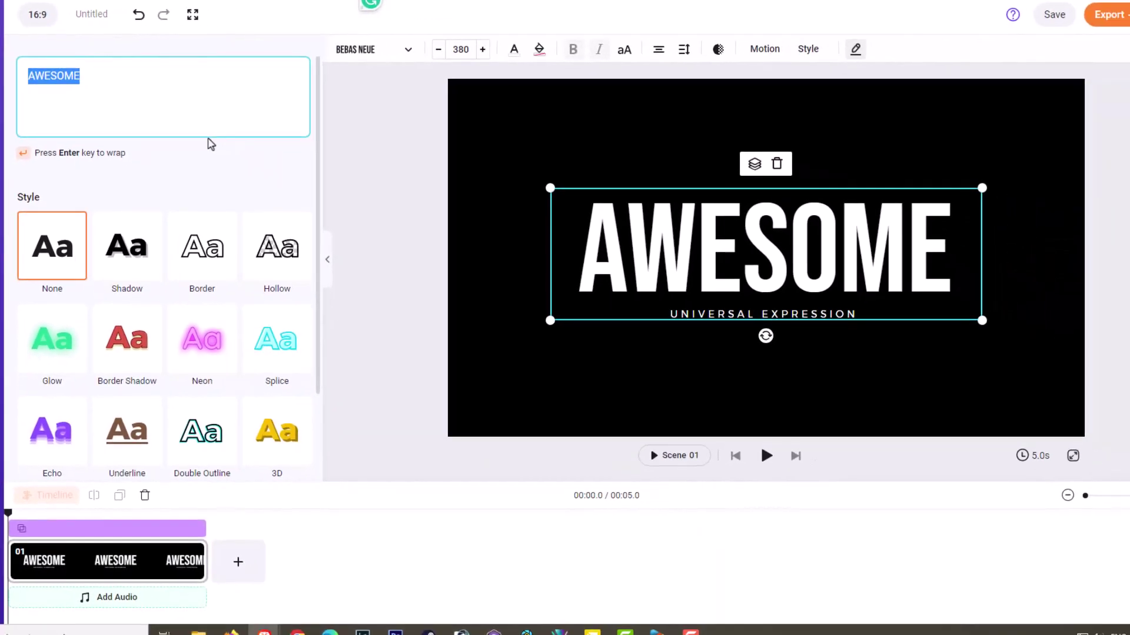
text(GRIPPS)
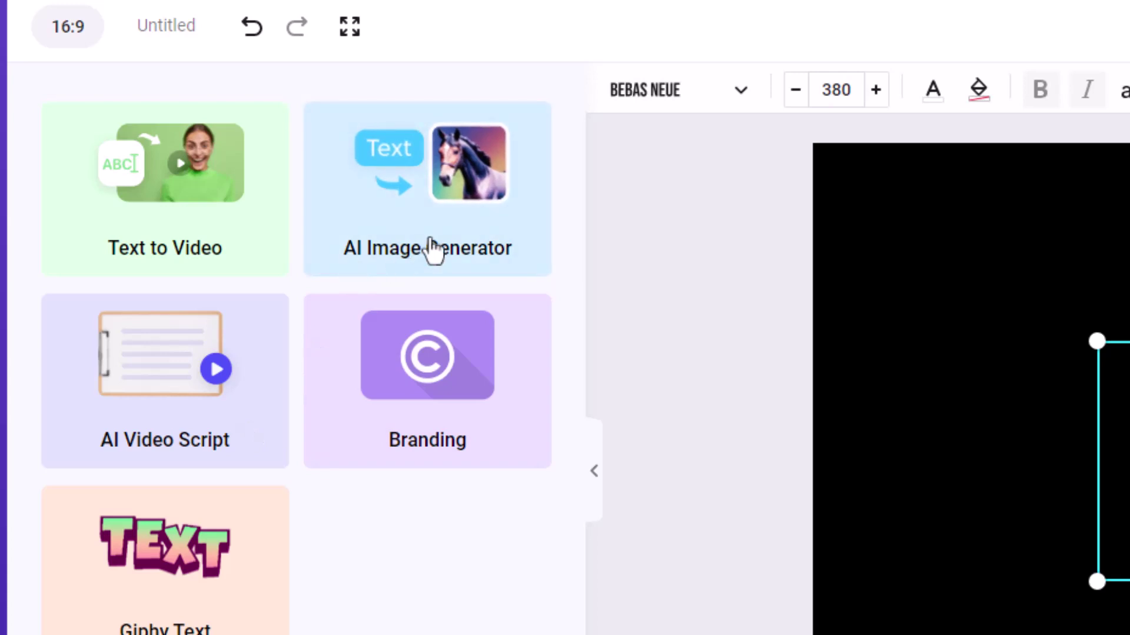
Generate 16:9 AI images from the prompt 'car travelling on a dusty road'
click(432, 251)
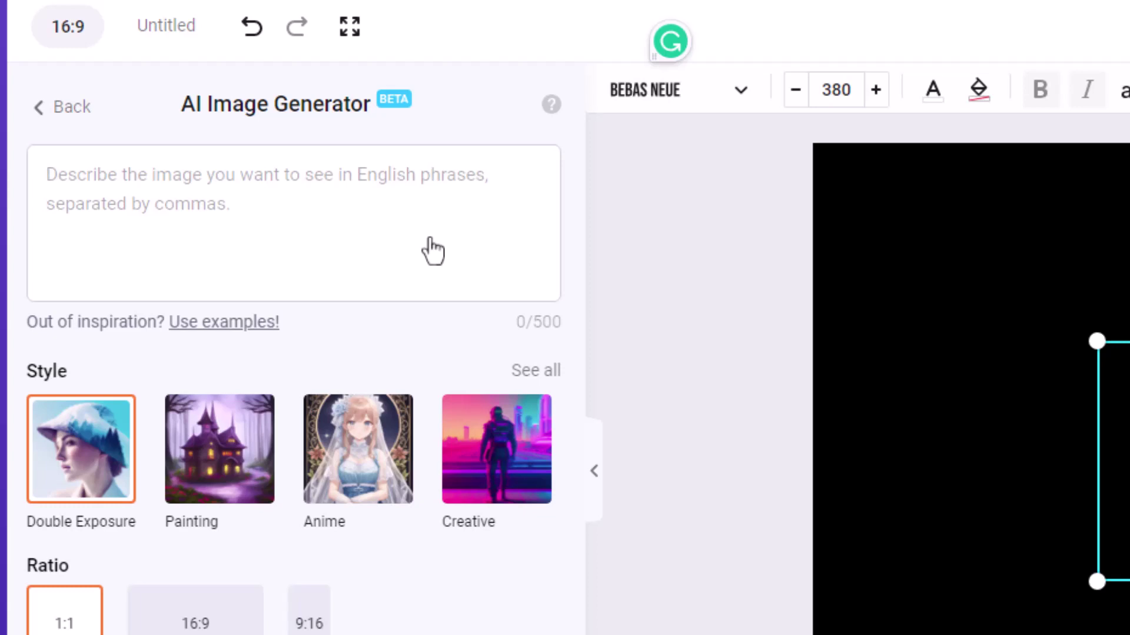
text(car travelling on a dusty road)
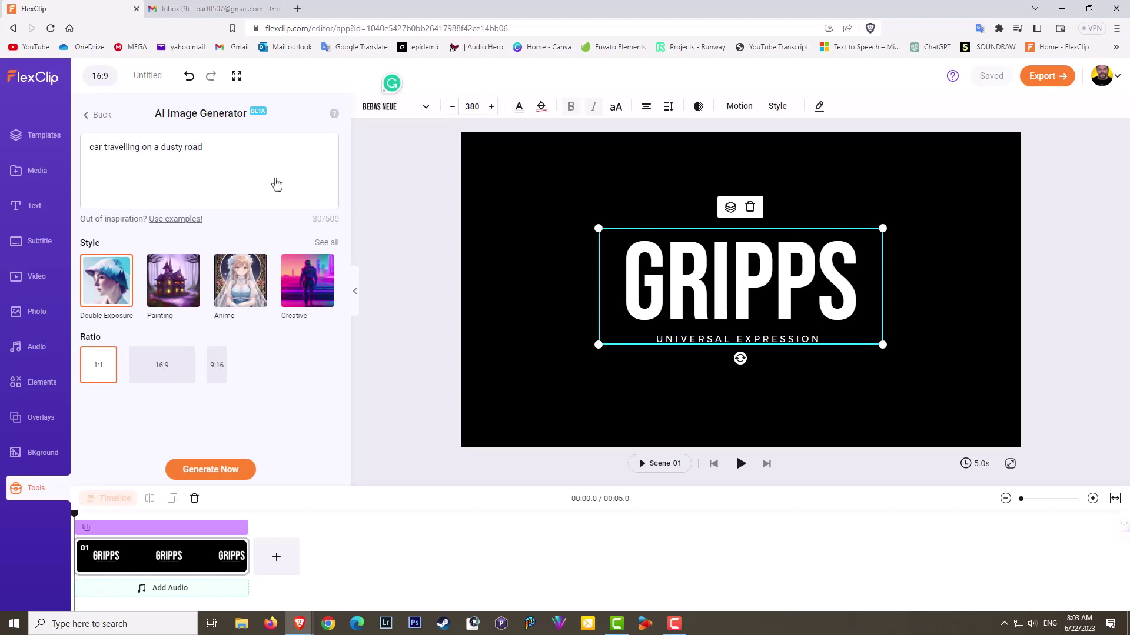
click(159, 379)
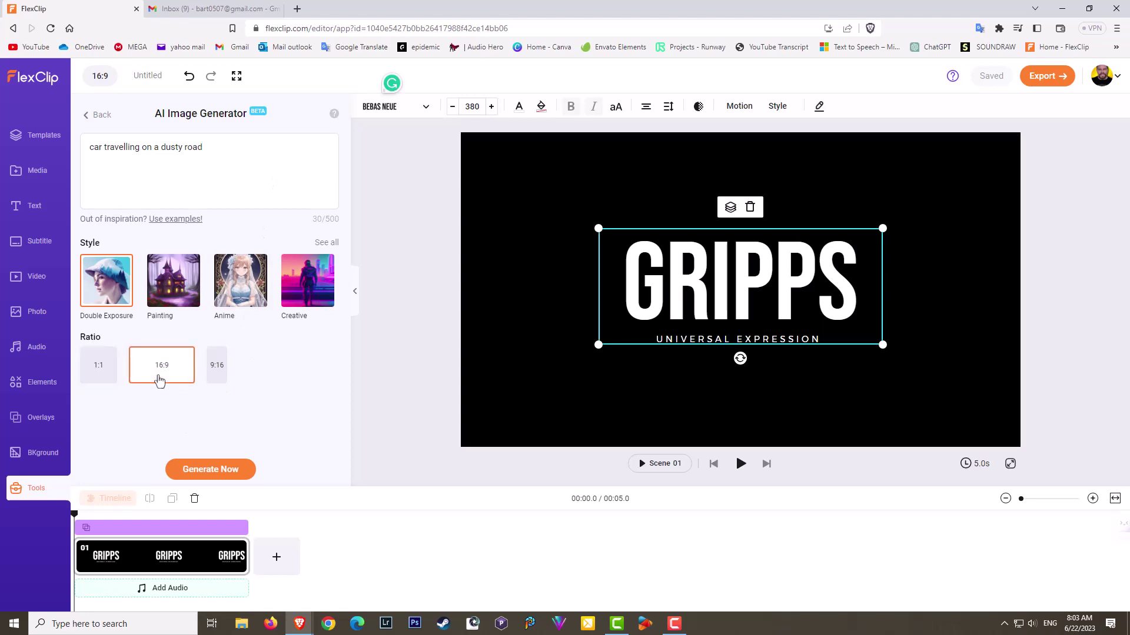
click(151, 169)
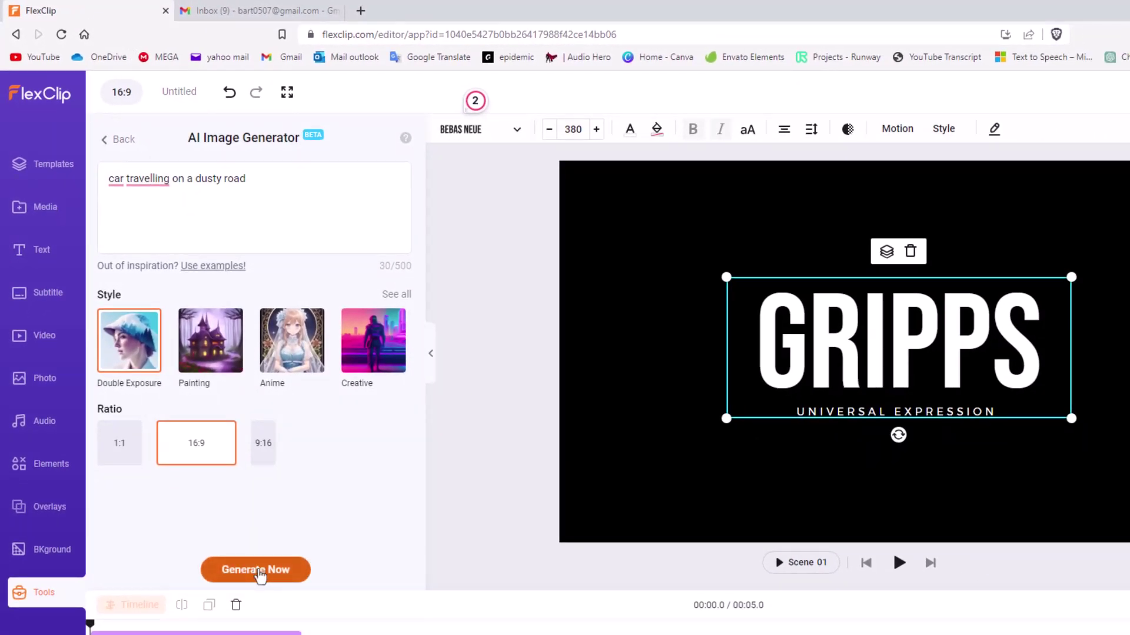
click(255, 570)
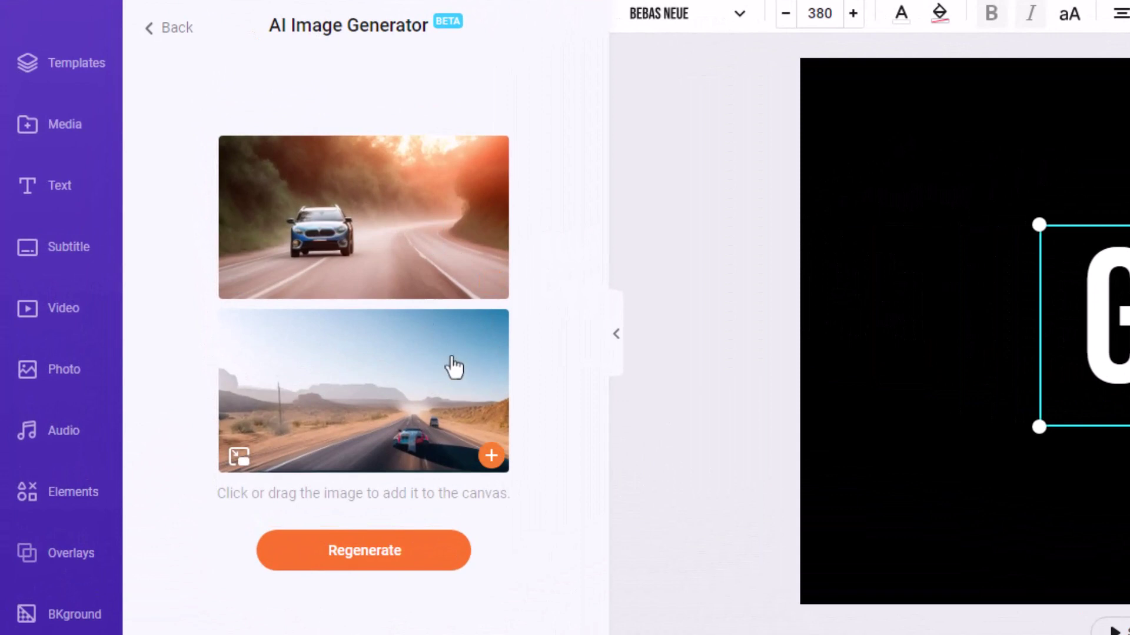
Pick Steampunk from the full style list, keeping the dusty-road car prompt and 16:9 ratio
click(187, 31)
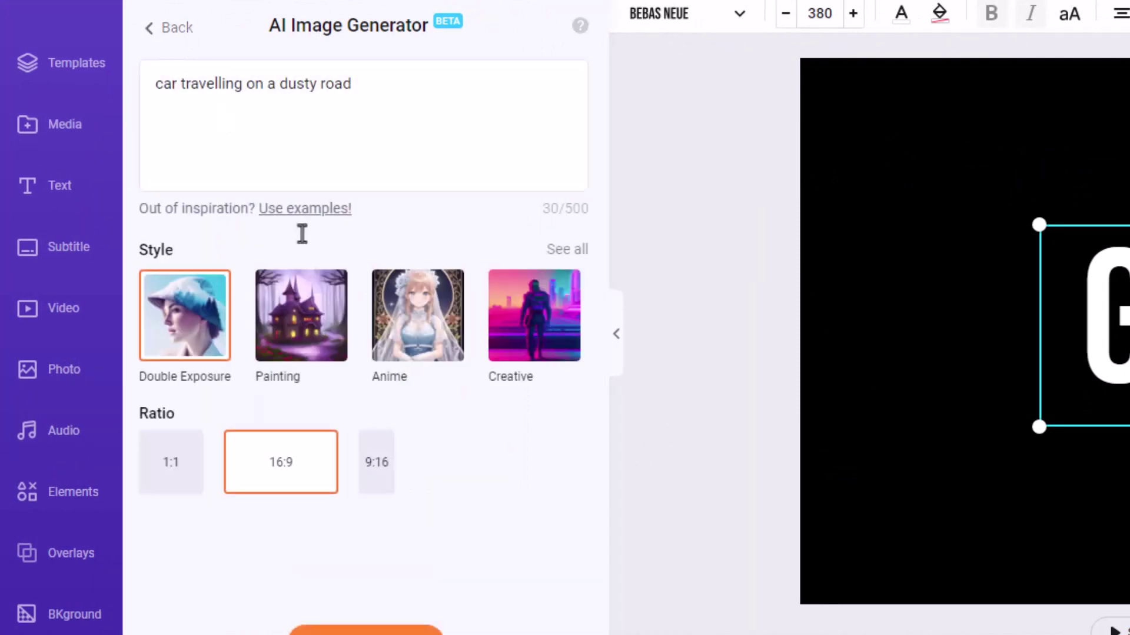
click(560, 252)
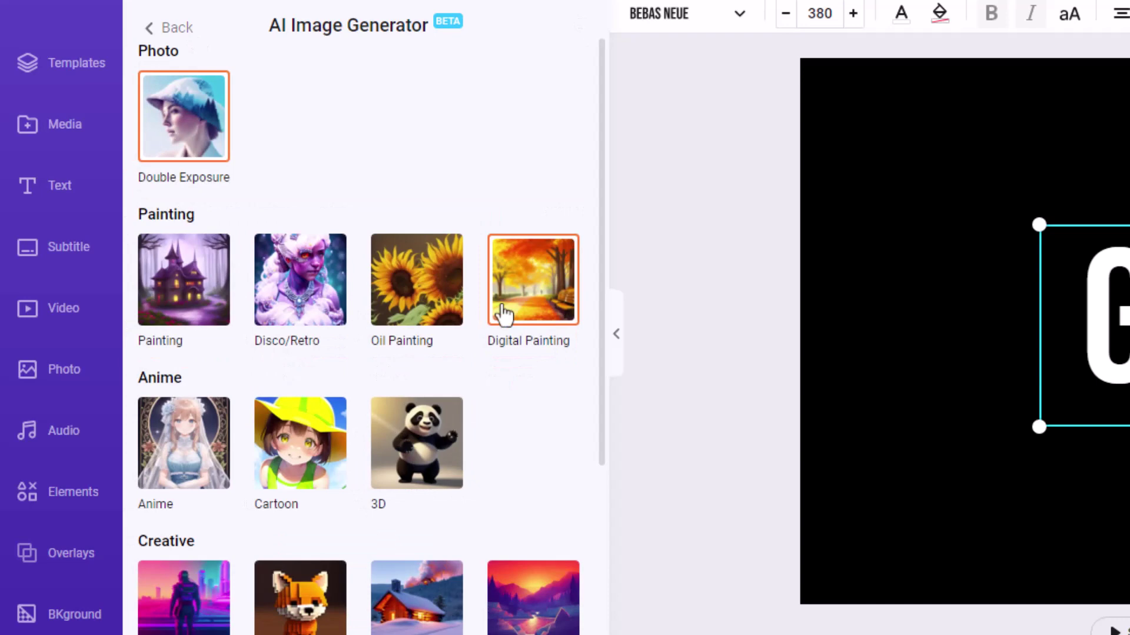
scroll(504, 320, down, 2)
scroll(505, 329, down, 3)
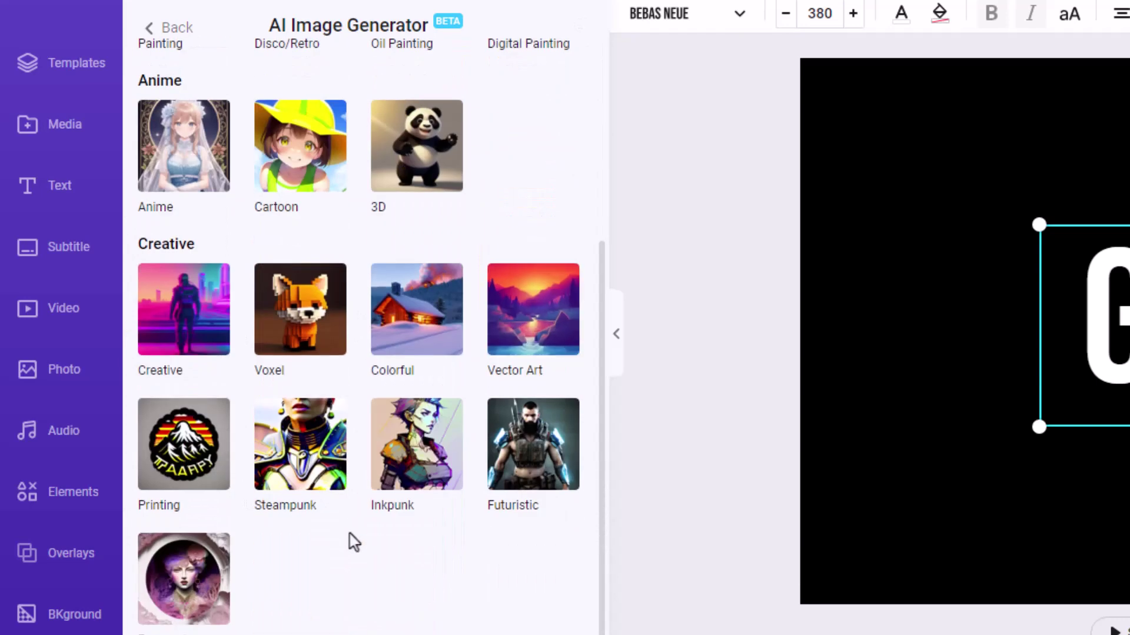
click(309, 487)
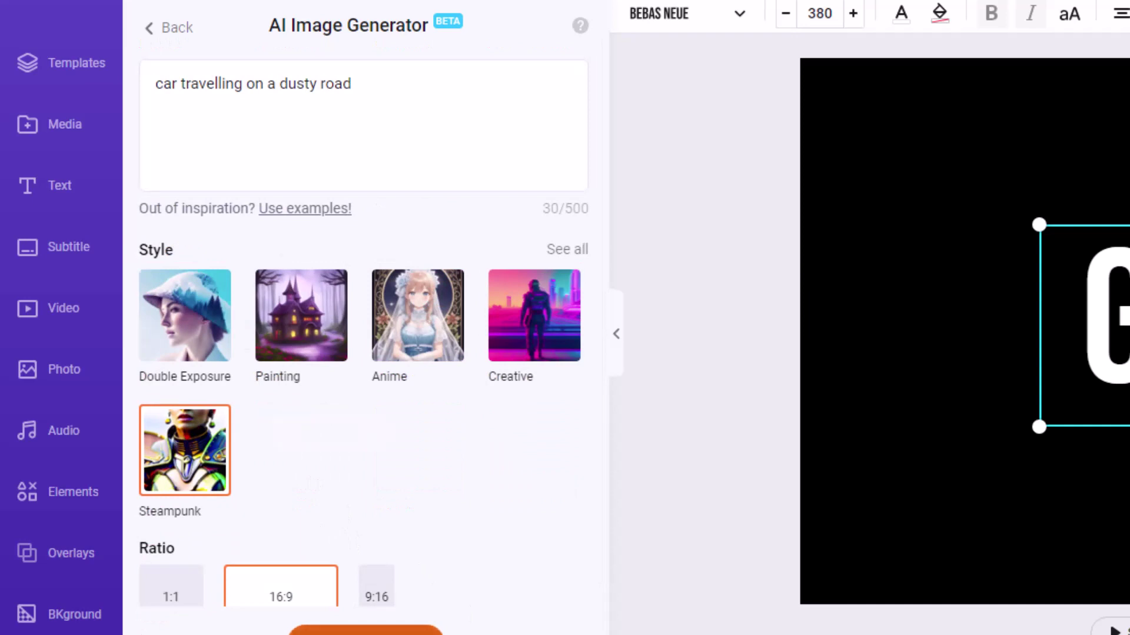
Generate Steampunk-style dusty-road car images, then regenerate a fresh pair
click(364, 630)
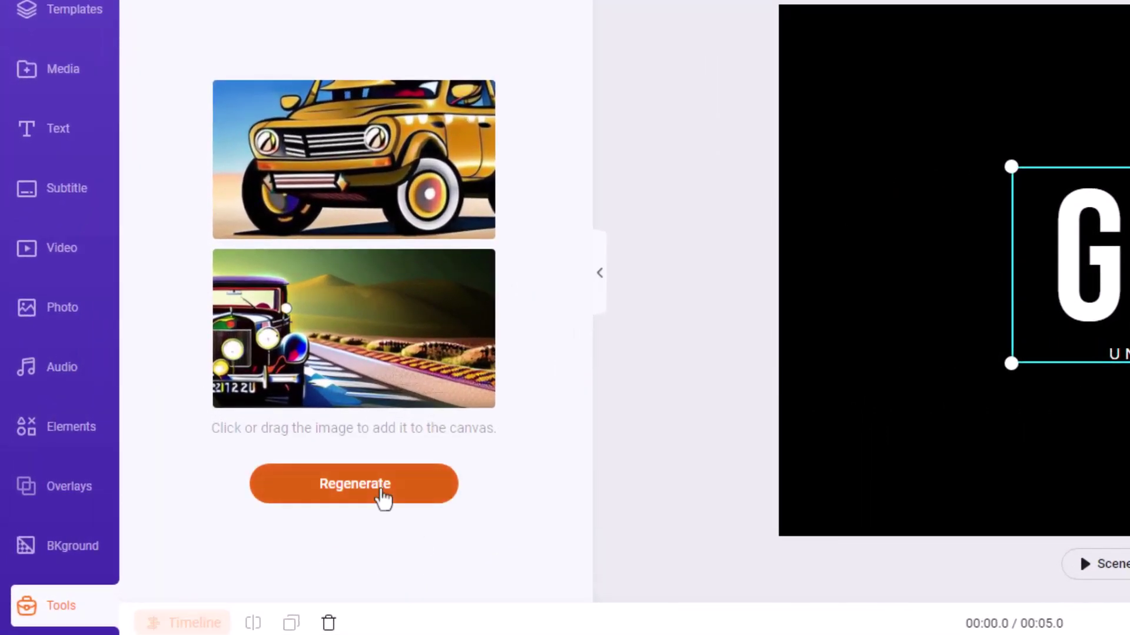
click(383, 499)
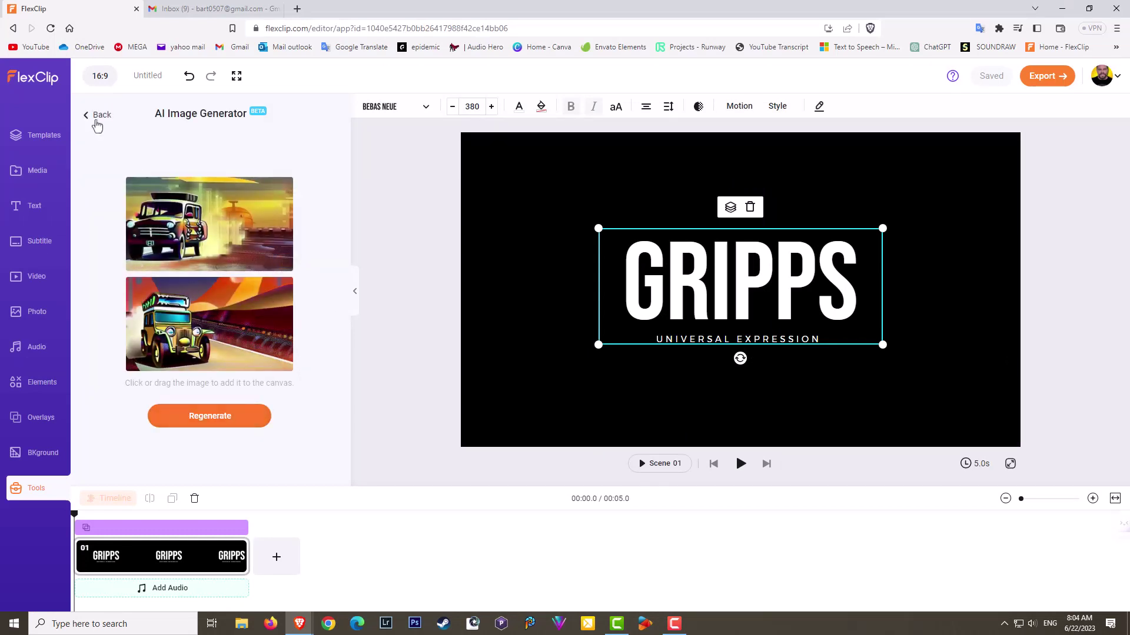
Switch the car prompt to Creative style, generate, then regenerate for neon synthwave results
click(97, 117)
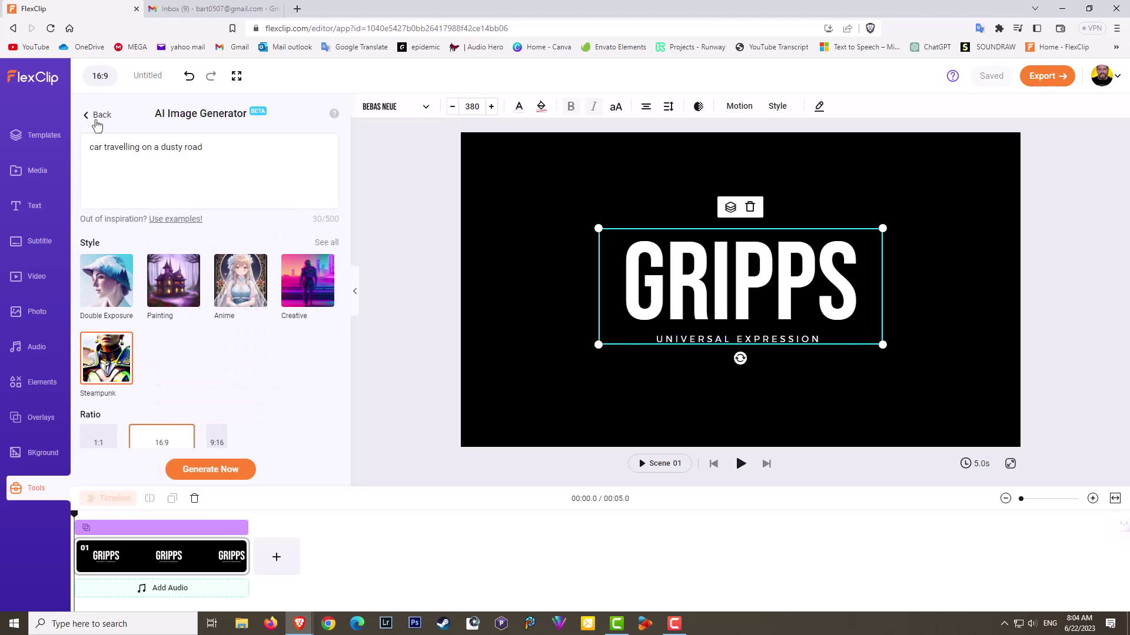
click(306, 302)
click(234, 480)
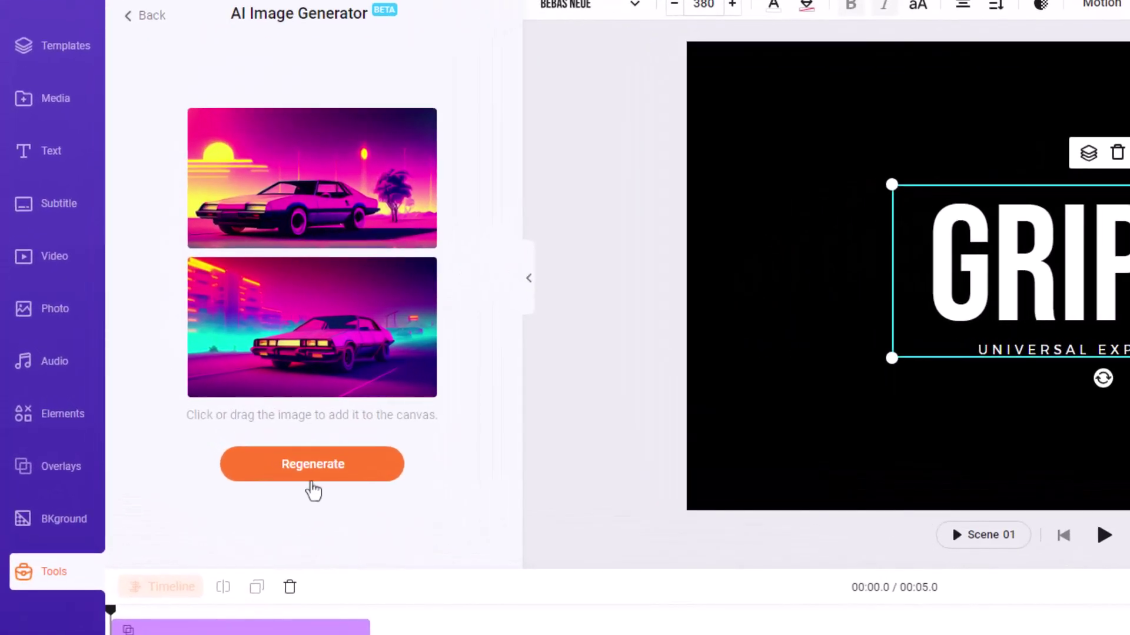
click(209, 425)
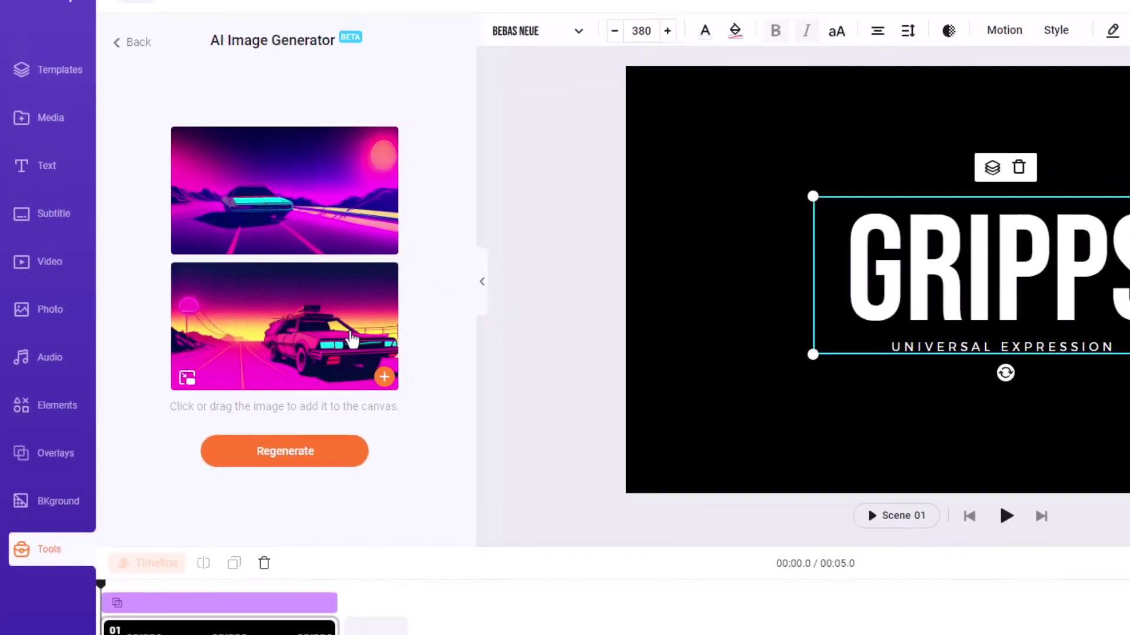
Add the second neon car image to the first scene and save a PNG copy to the Desktop
click(397, 341)
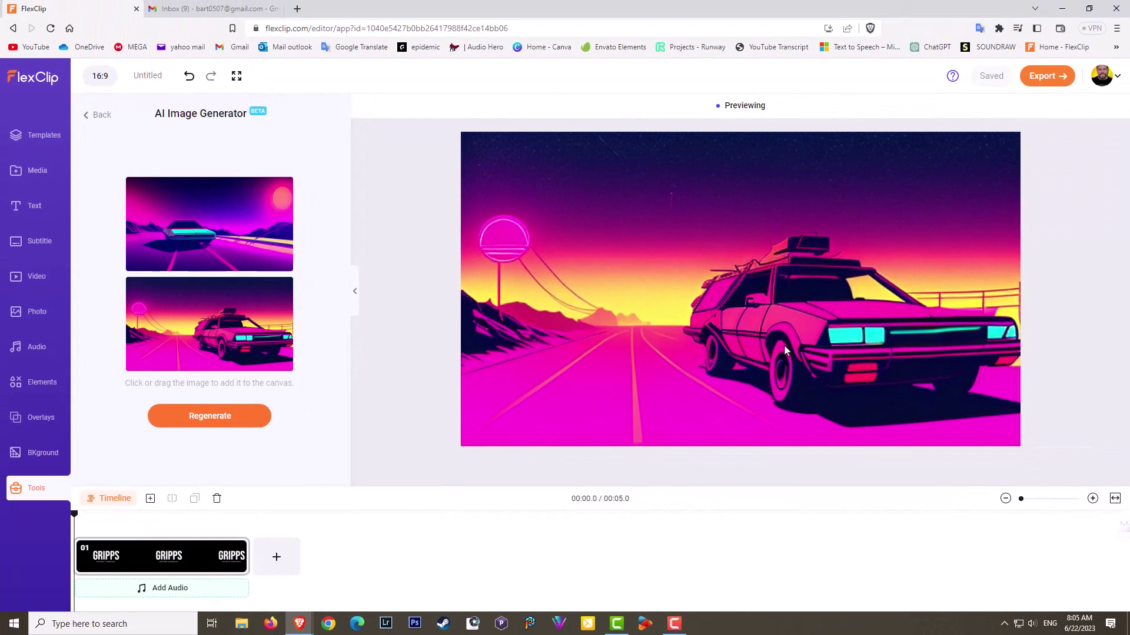
mouse_move(283, 364)
click(283, 363)
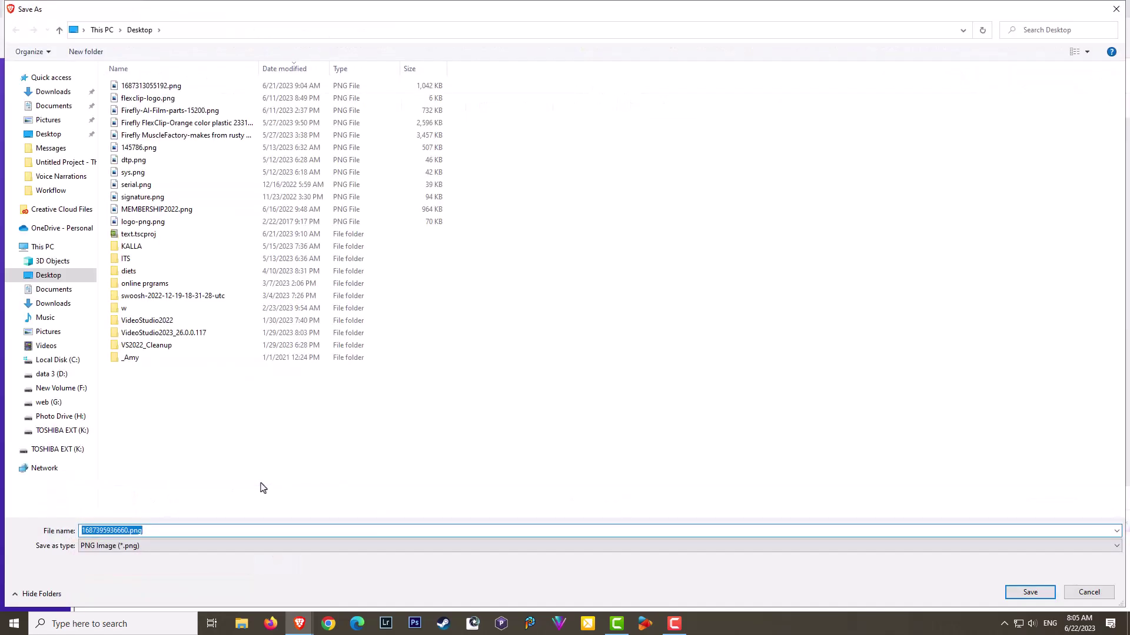
click(1052, 596)
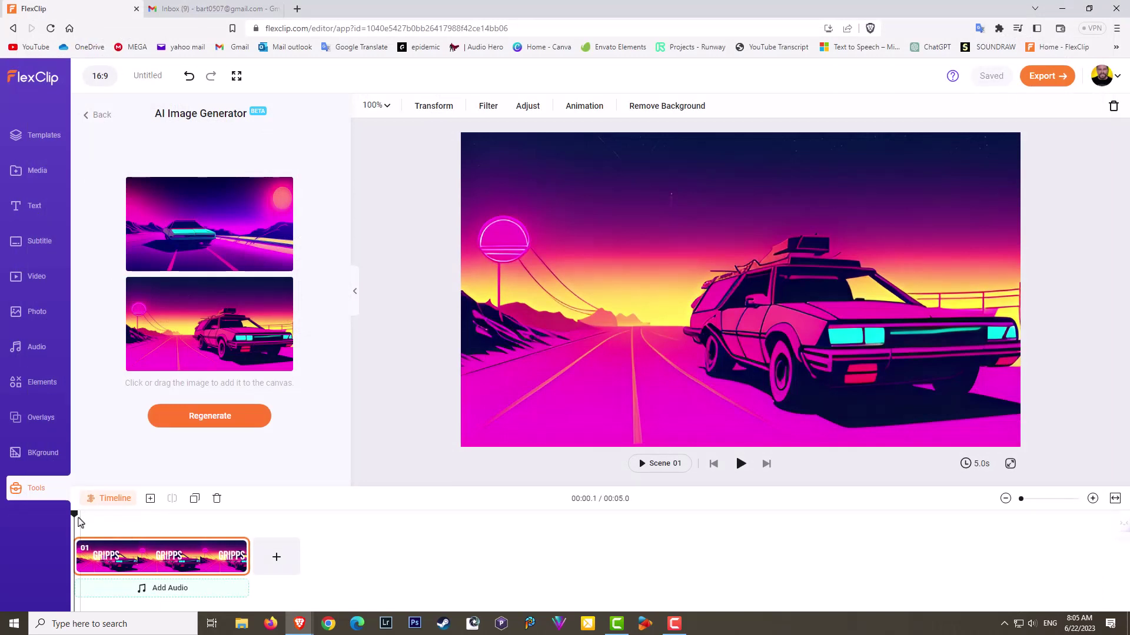
Undo the car image on the GRIPPS scene, add Scene 02, and place the car image there
drag(80, 522, 262, 538)
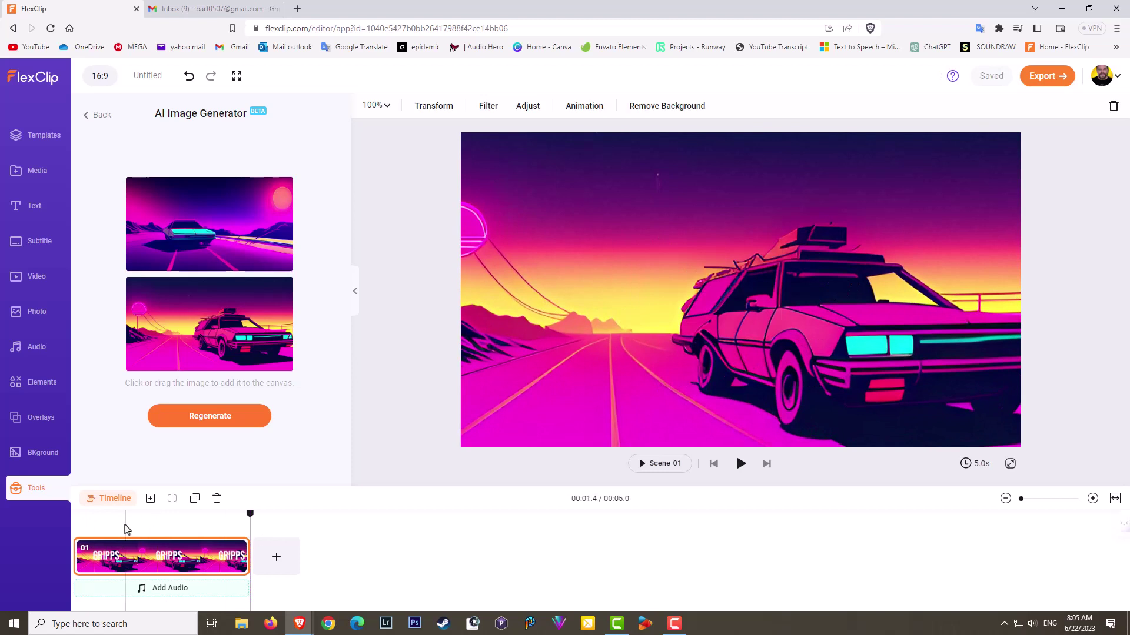
key(ctrl+z)
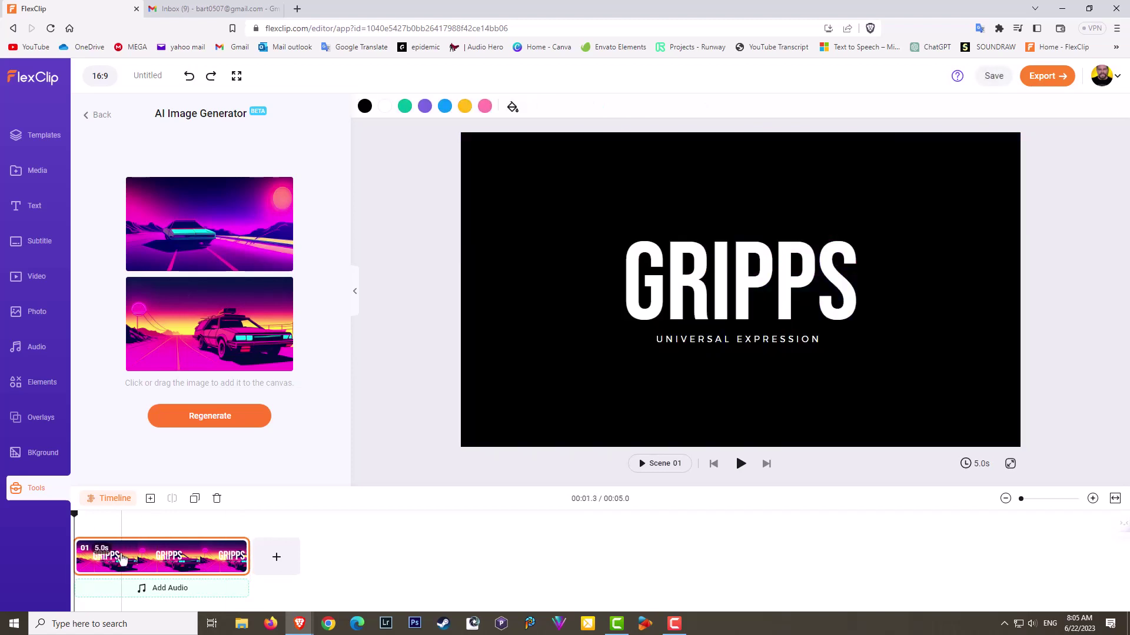
drag(76, 521, 252, 552)
click(274, 567)
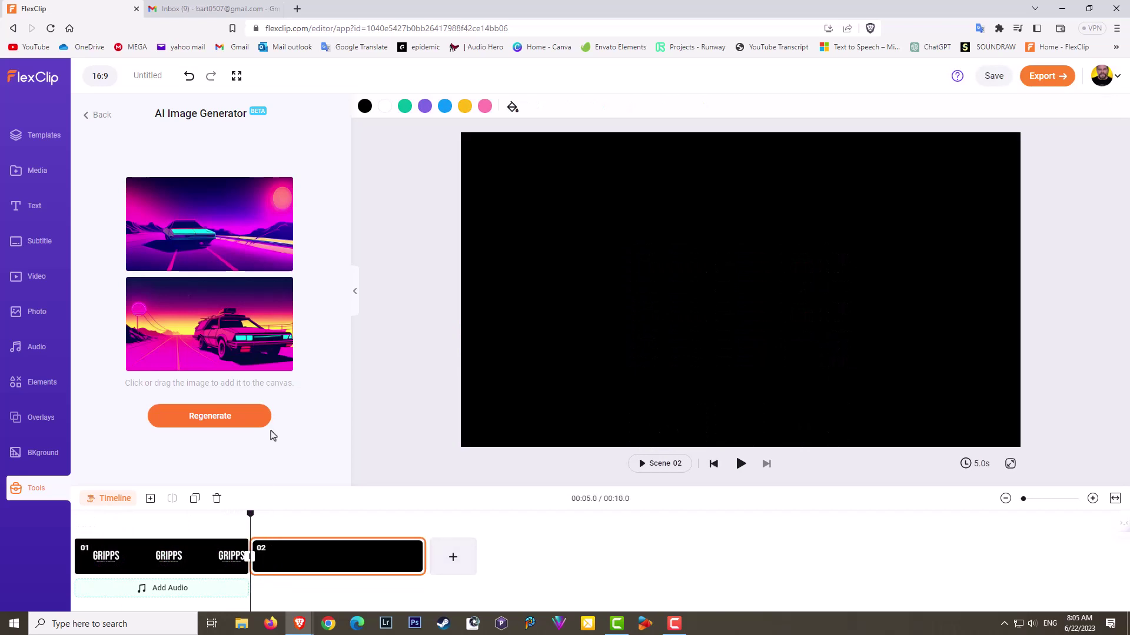
click(283, 362)
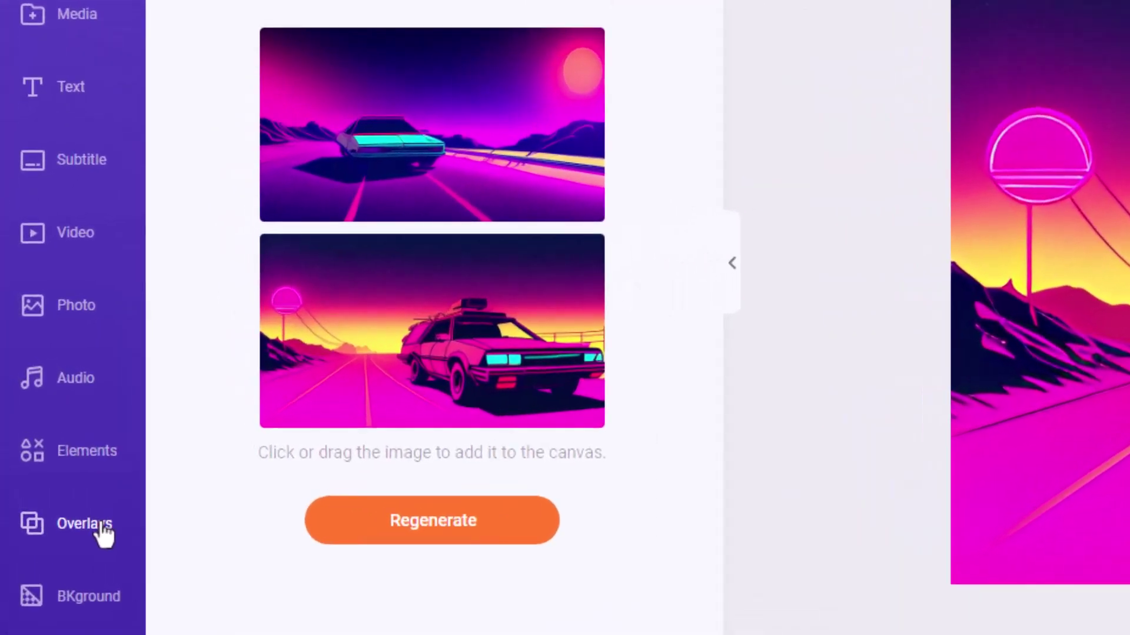
Open the full Effect Overlays collection from the Overlays library
click(49, 420)
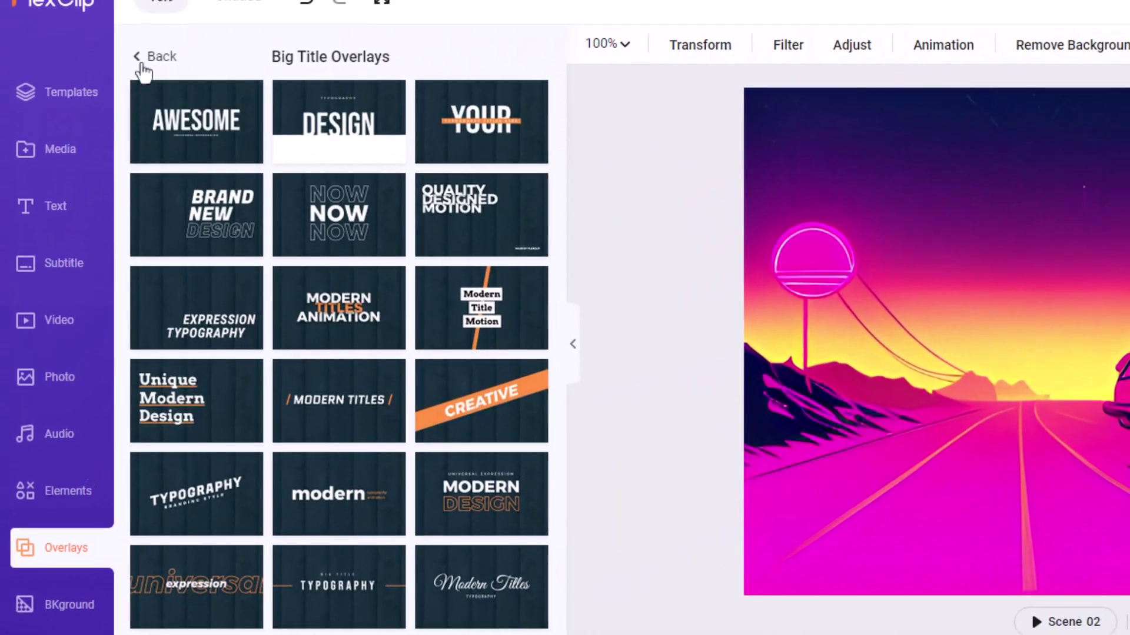
click(144, 59)
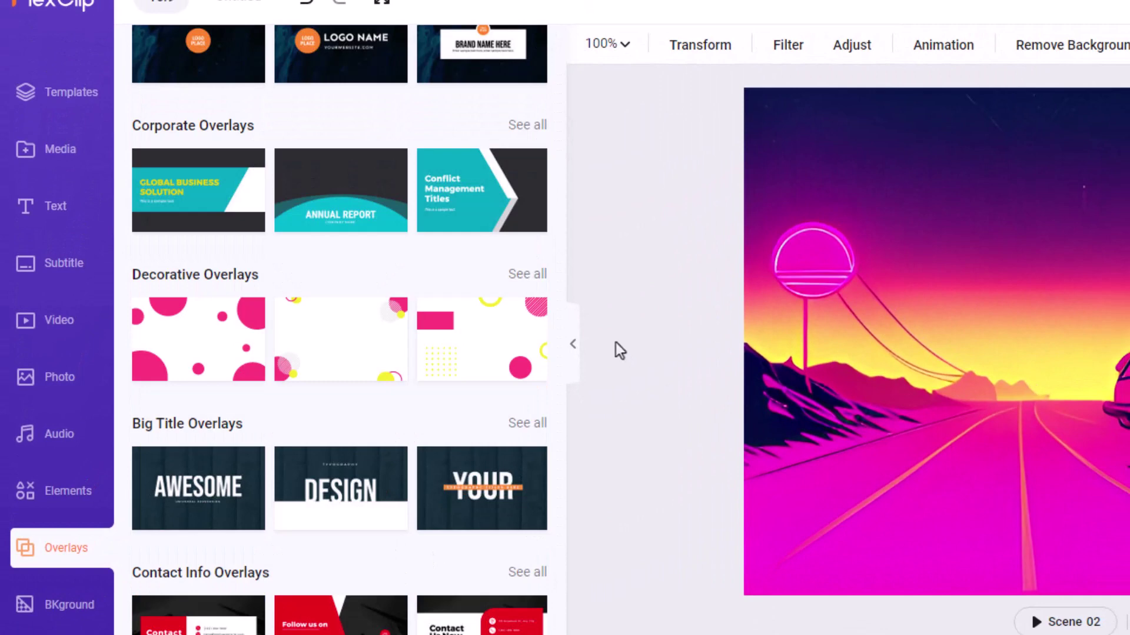
scroll(553, 329, up, 6)
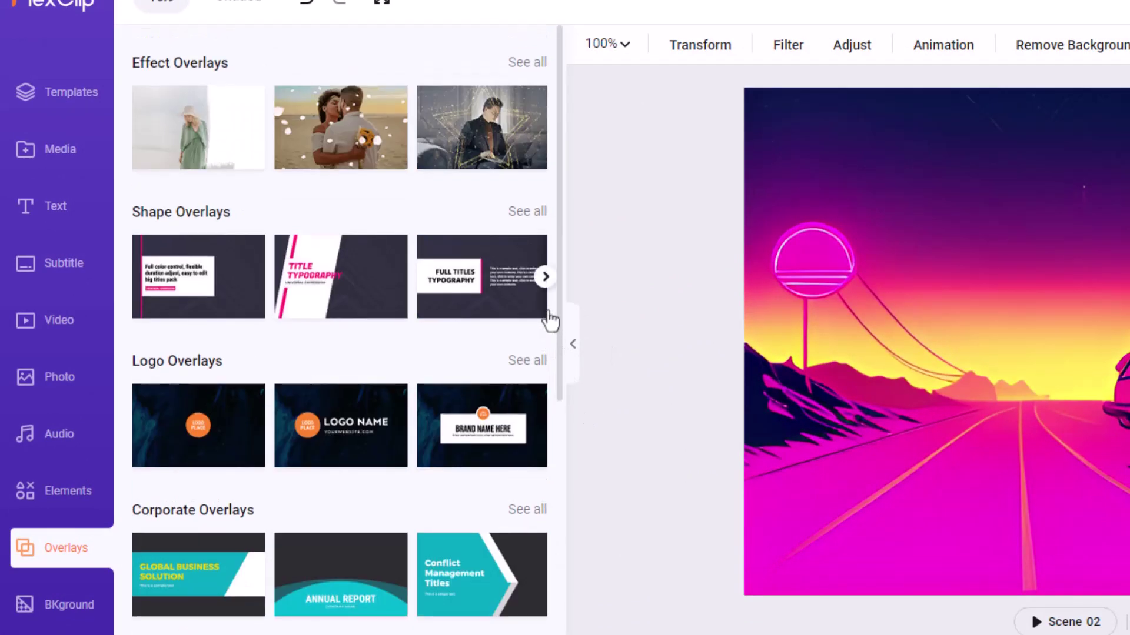
click(528, 69)
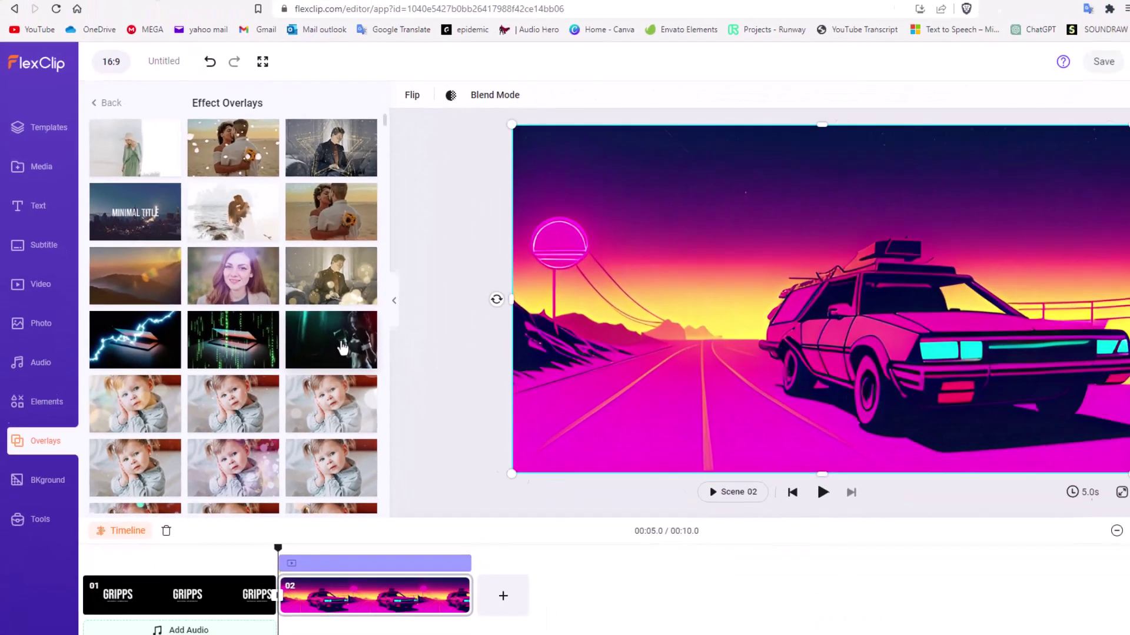
click(477, 403)
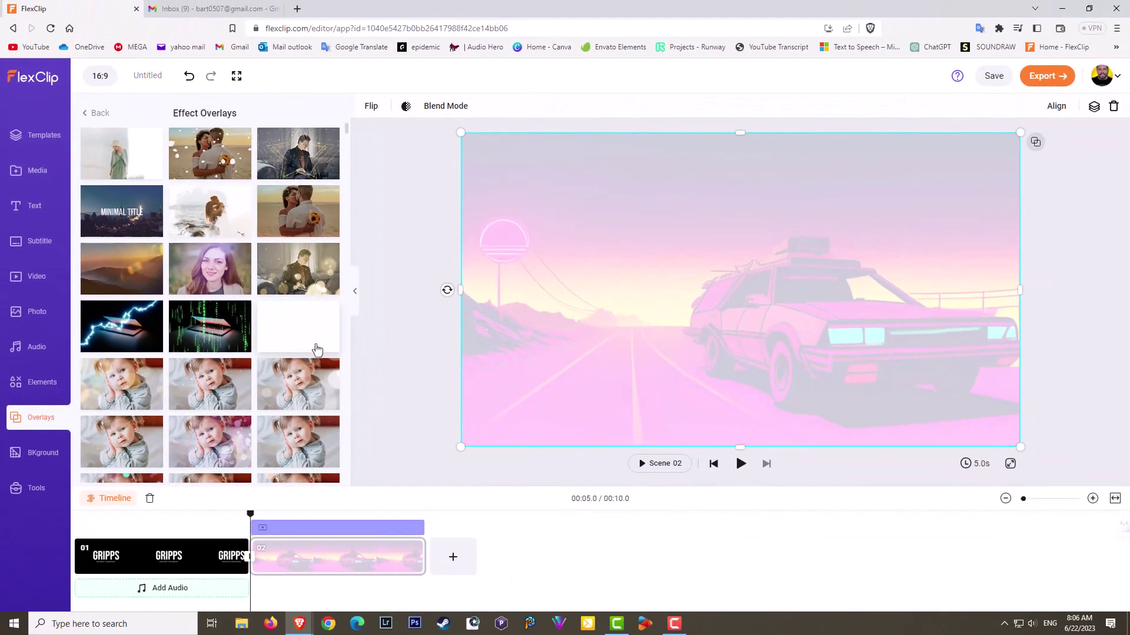
click(642, 466)
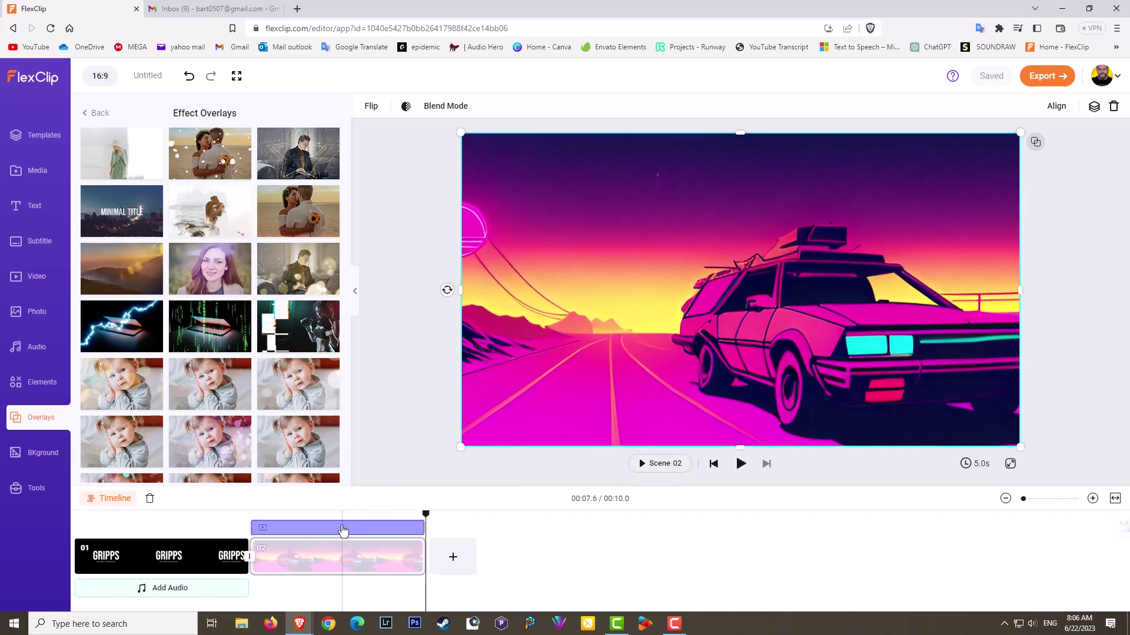
click(644, 465)
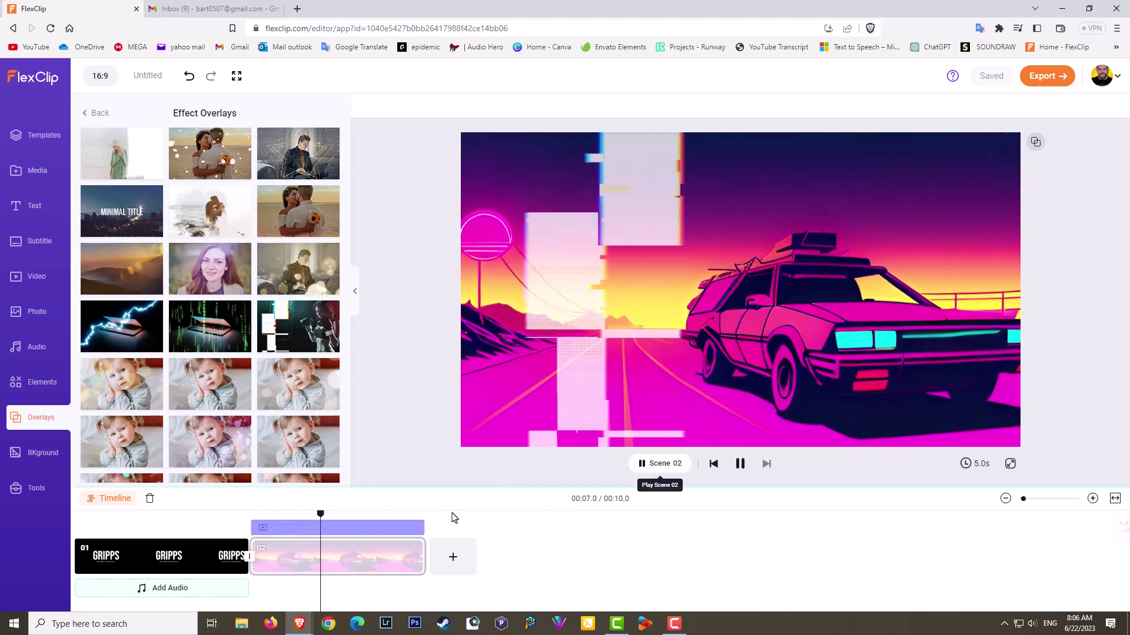
click(399, 533)
click(399, 534)
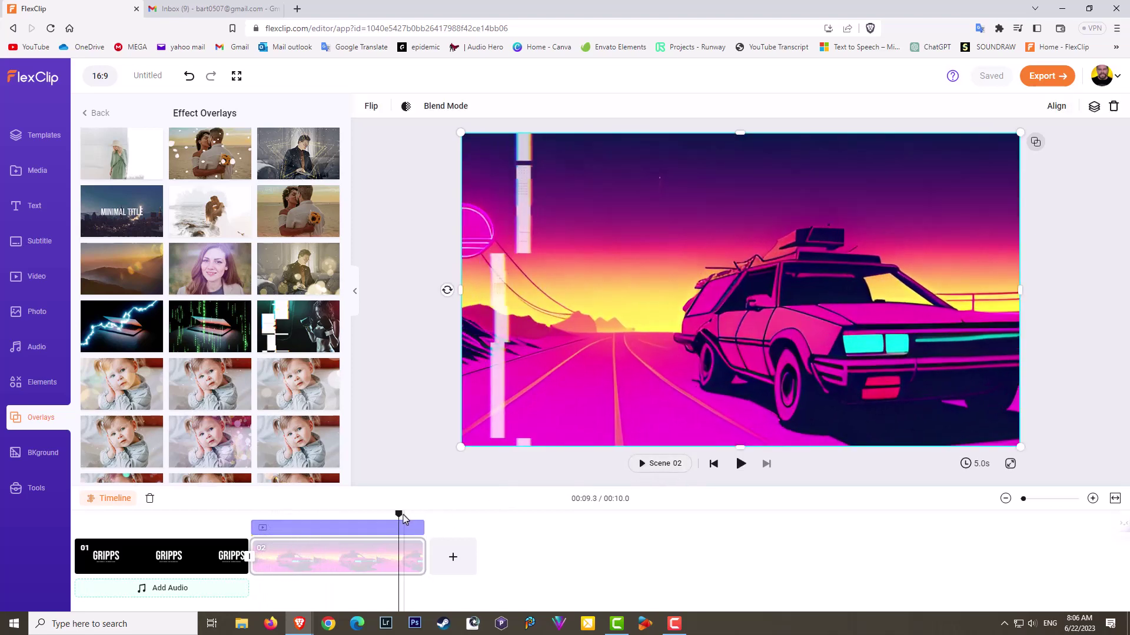
drag(403, 517, 373, 545)
Apply Multiply Blend from the Fade transitions between the two scenes, making the video 9 seconds
click(249, 559)
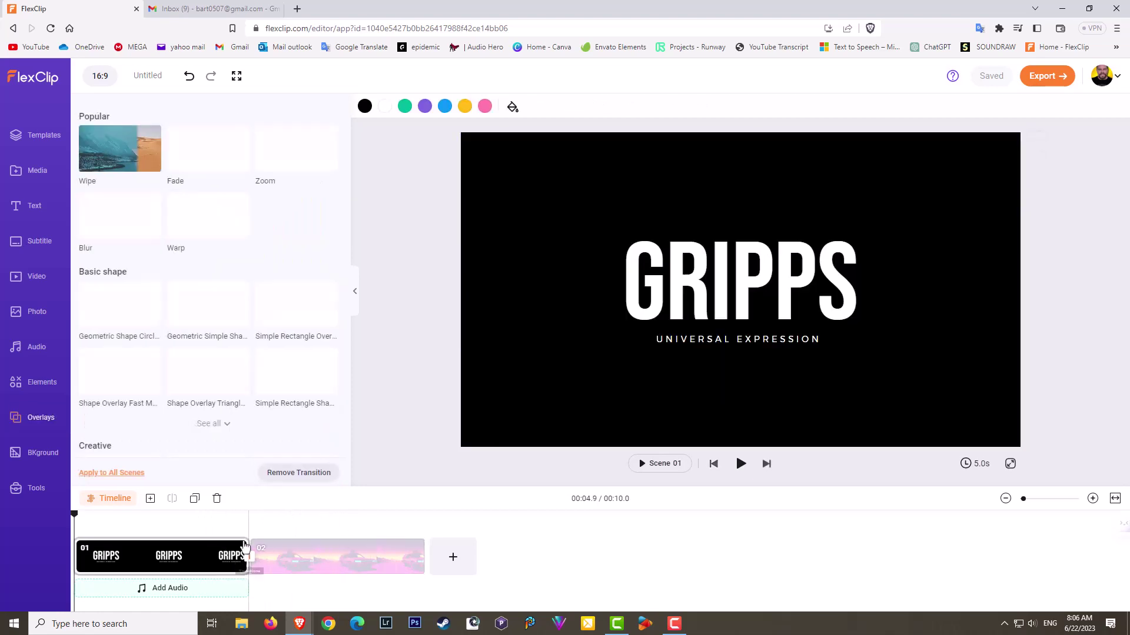
scroll(197, 339, down, 6)
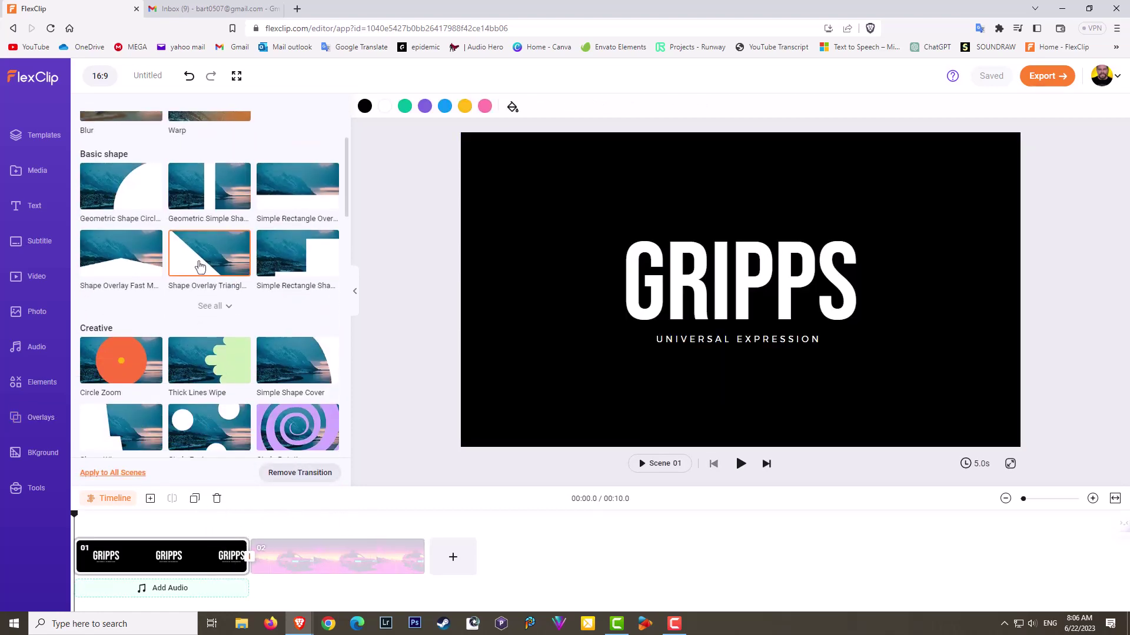
scroll(204, 271, down, 1)
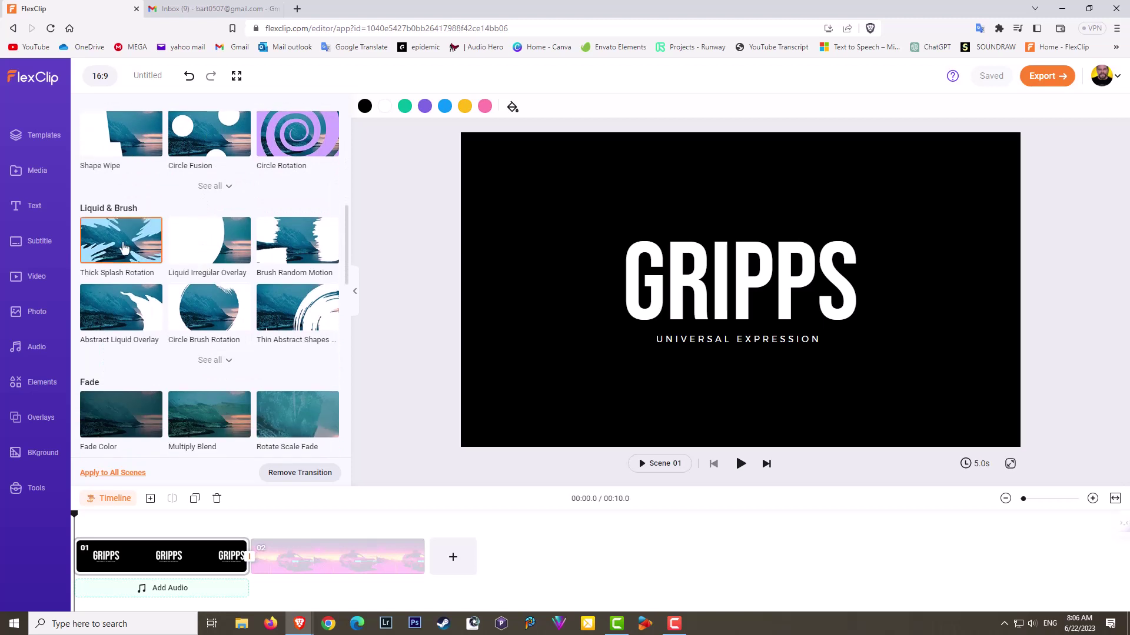
scroll(132, 252, down, 1)
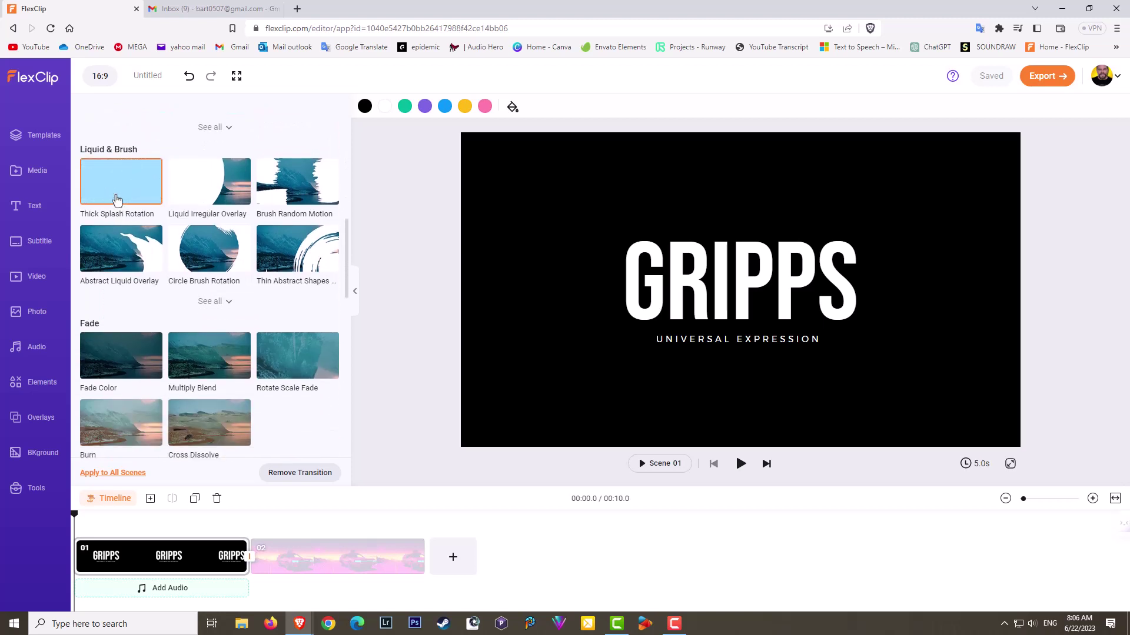
scroll(125, 266, down, 1)
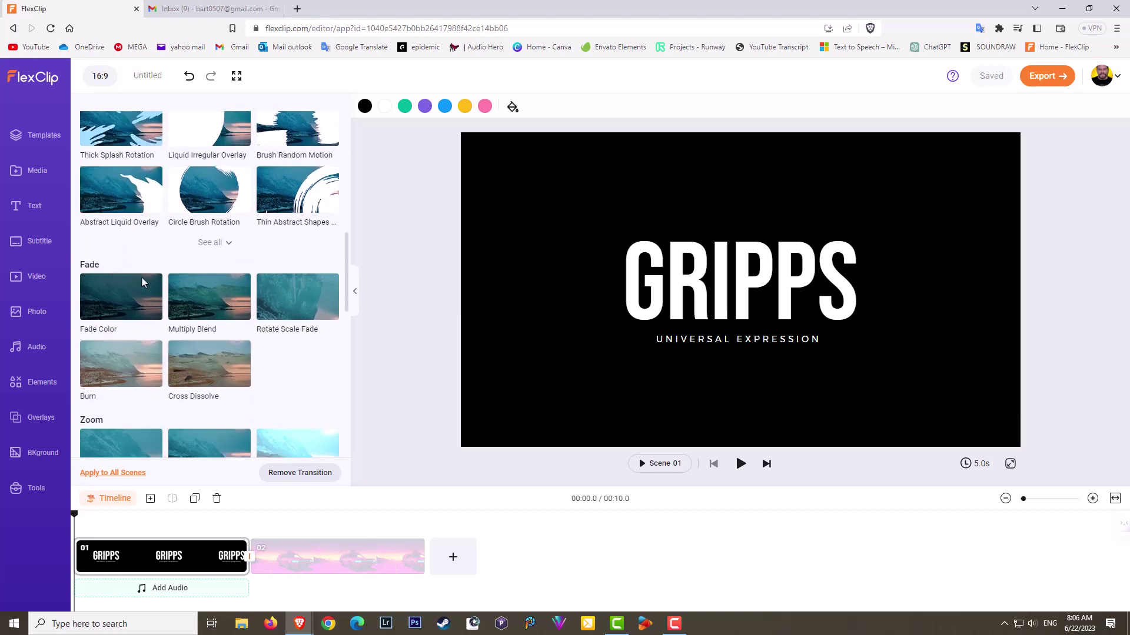
click(197, 295)
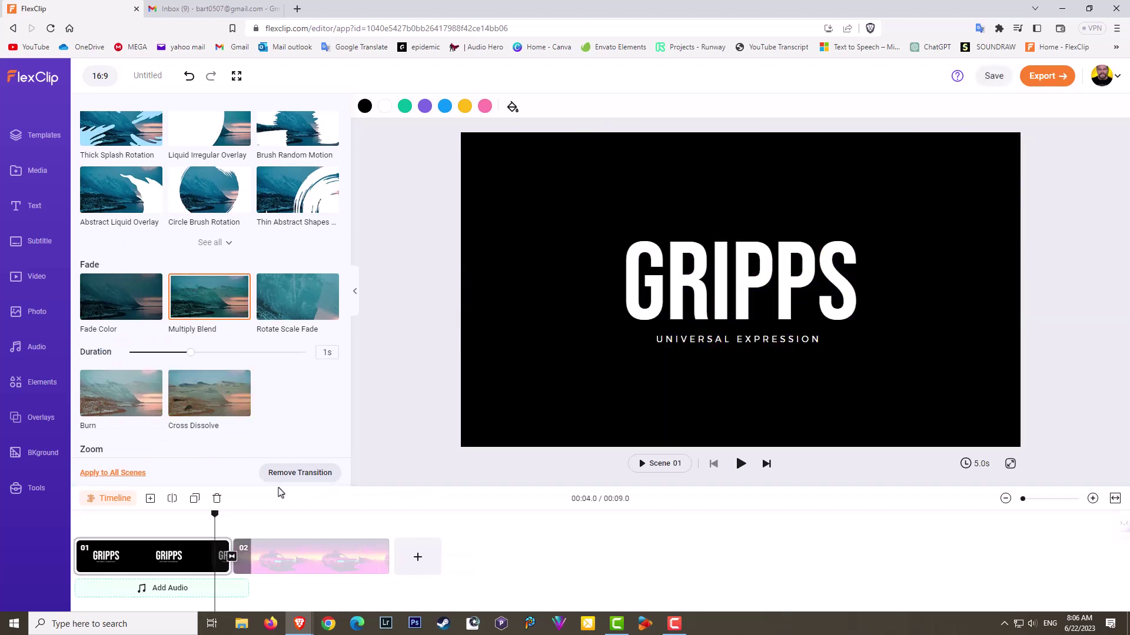
drag(214, 518, 194, 516)
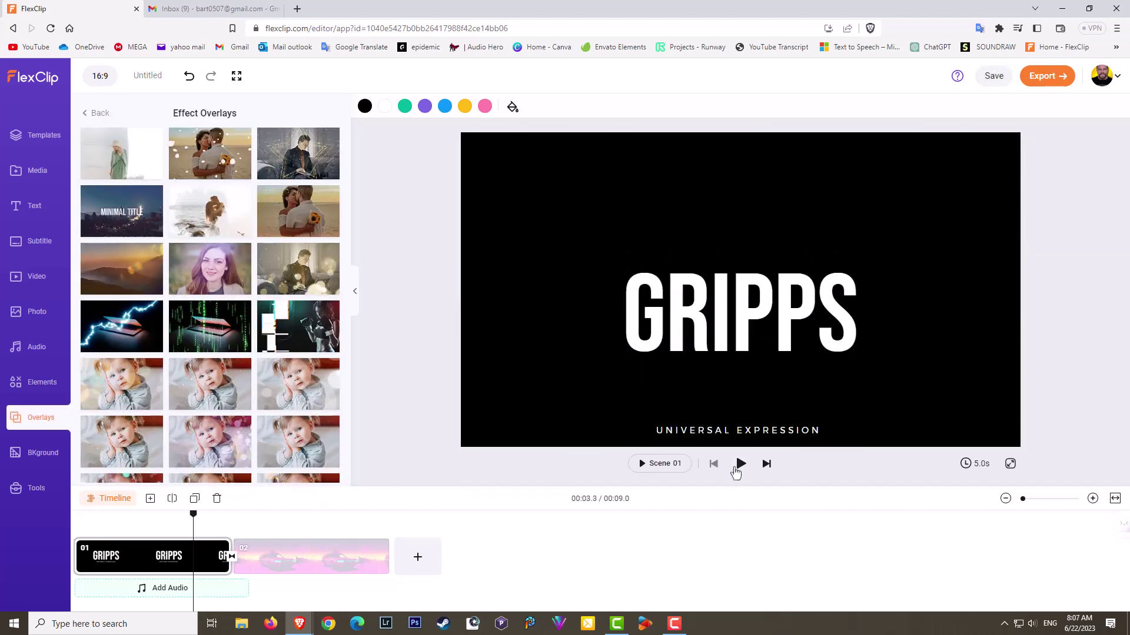
click(740, 465)
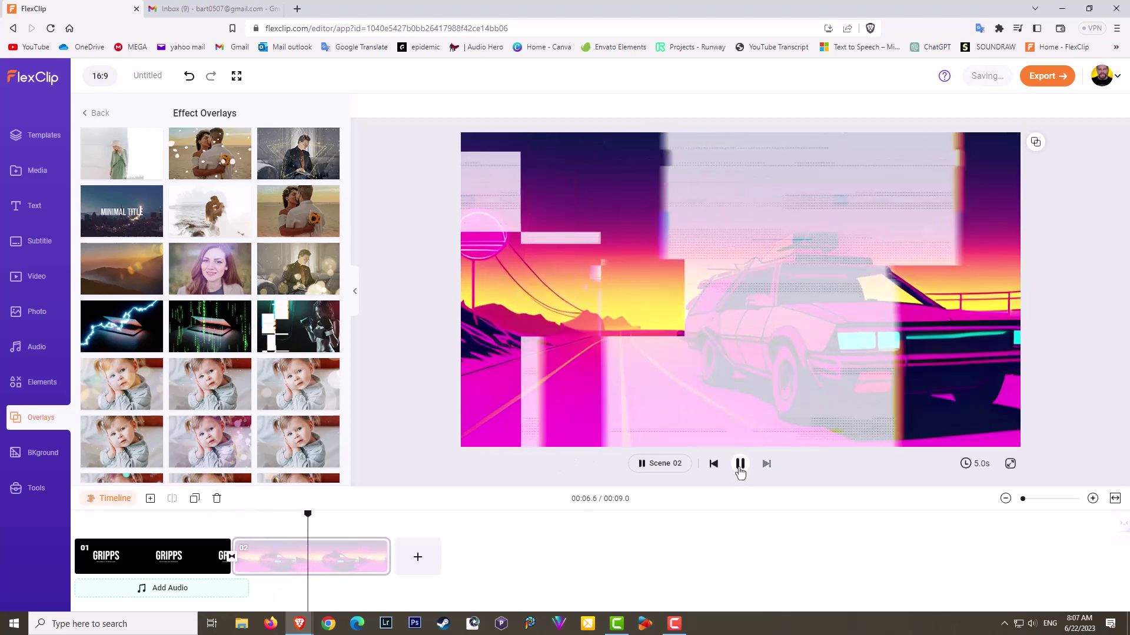
click(740, 465)
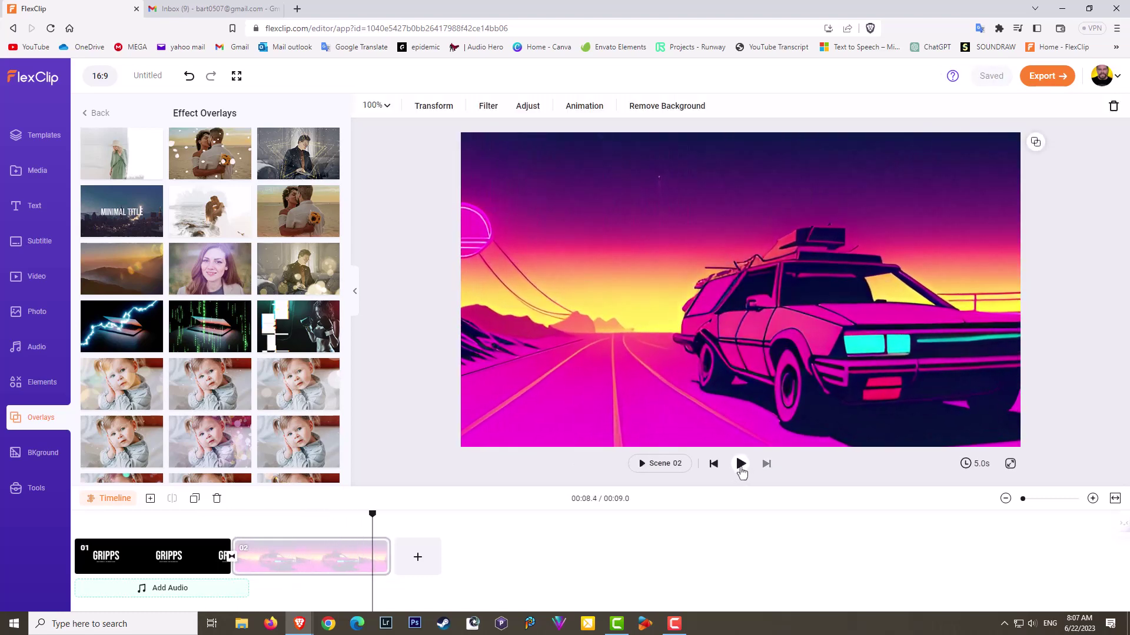